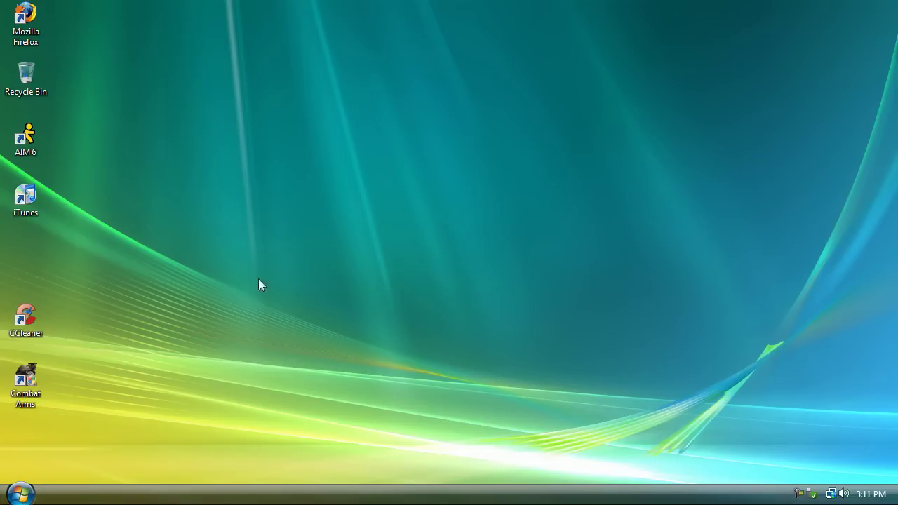
- Open the computer's advanced system properties and bring up the Performance settings
key(super)
click(374, 155)
click(19, 494)
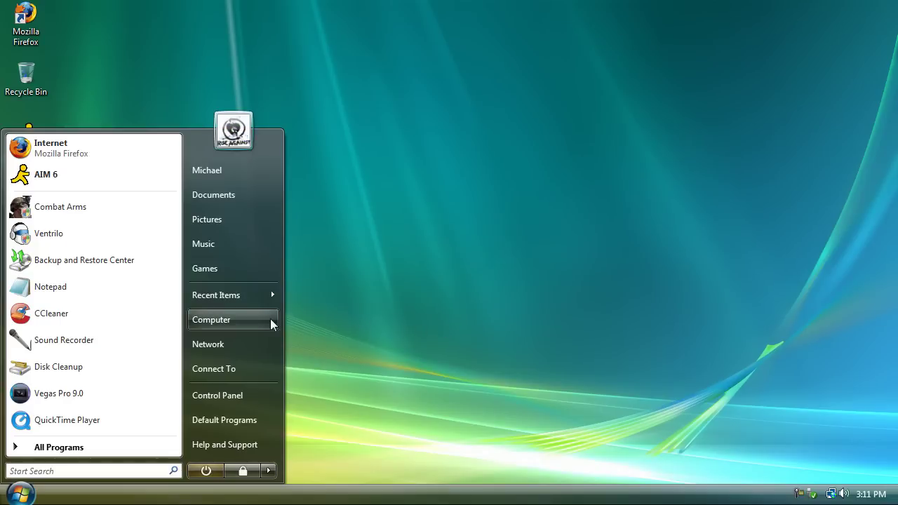
right_click(225, 319)
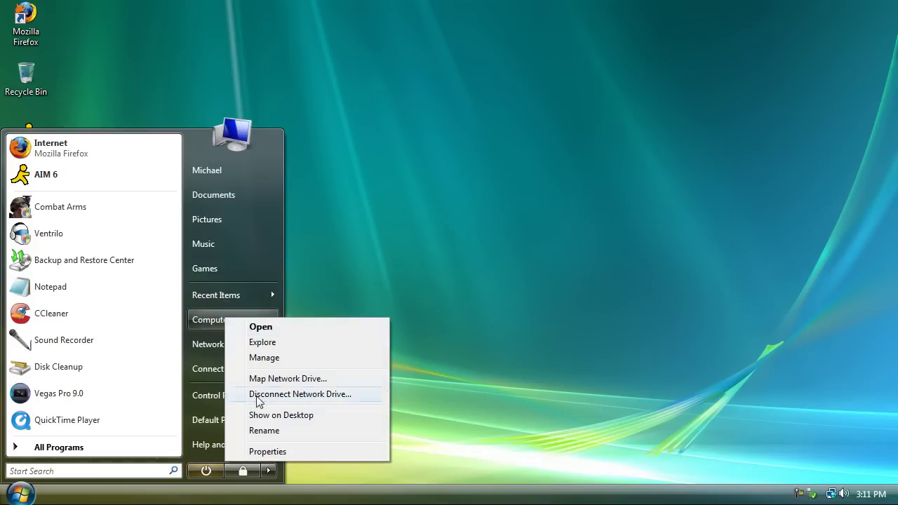
click(282, 451)
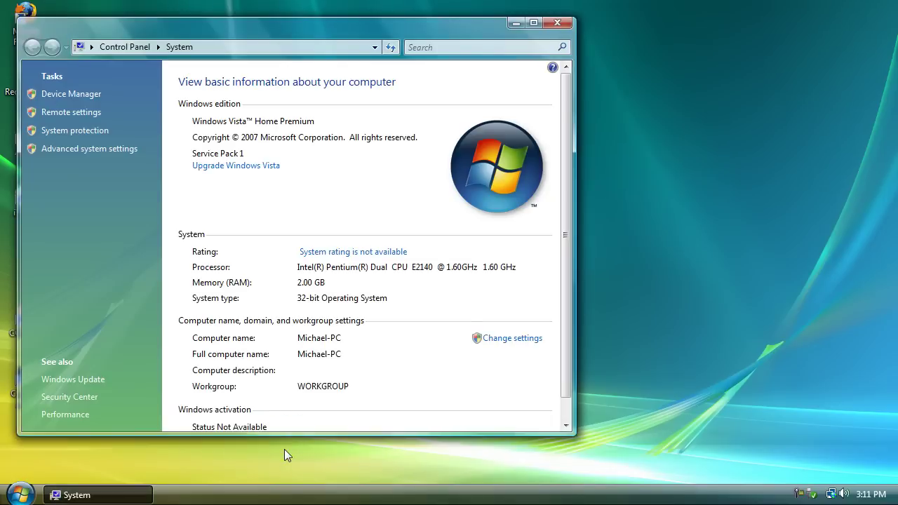
click(119, 148)
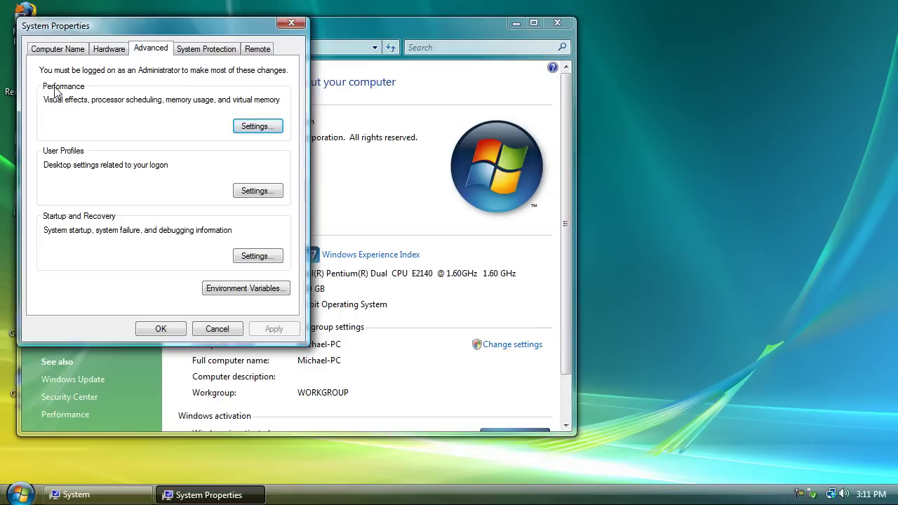
click(258, 127)
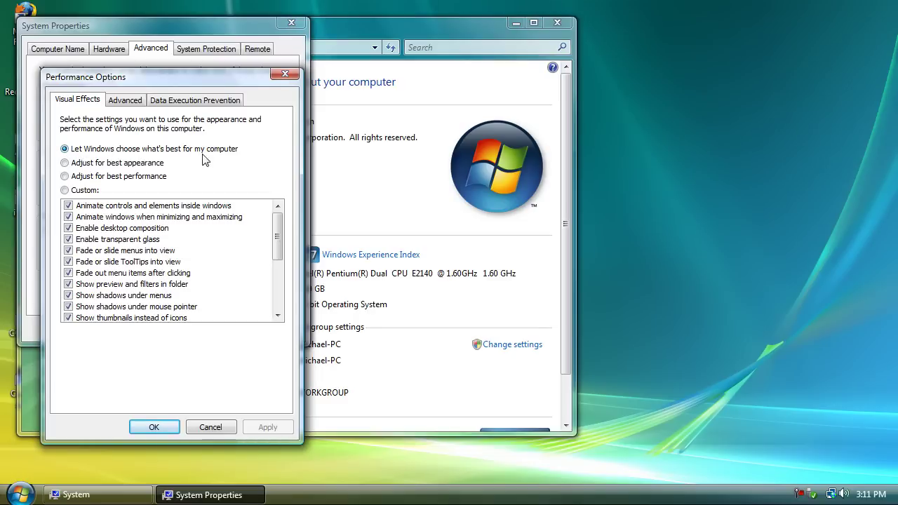
- Set the visual effects to Adjust for best performance, apply the change, and close the system windows
click(97, 166)
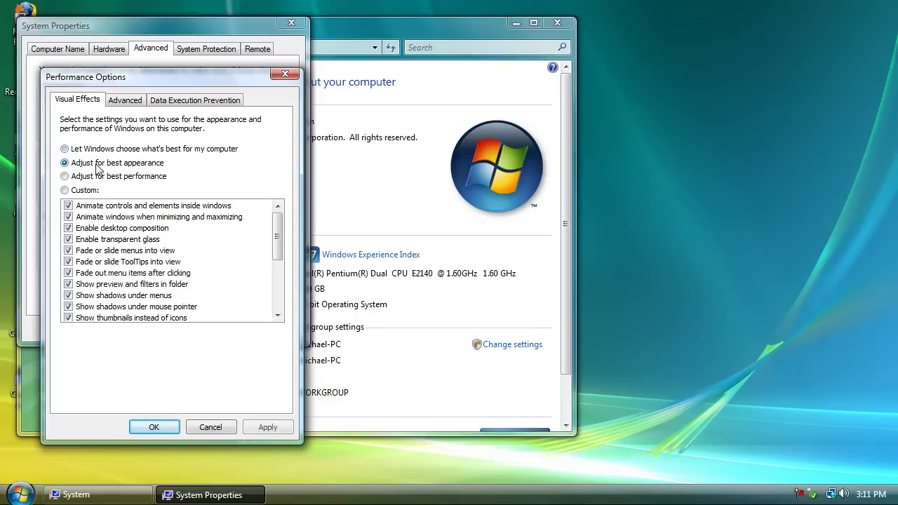
click(77, 149)
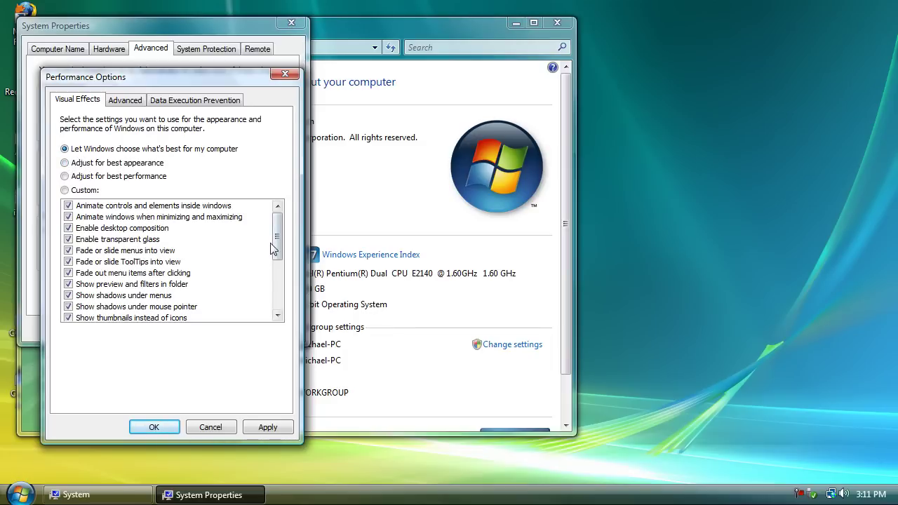
click(64, 176)
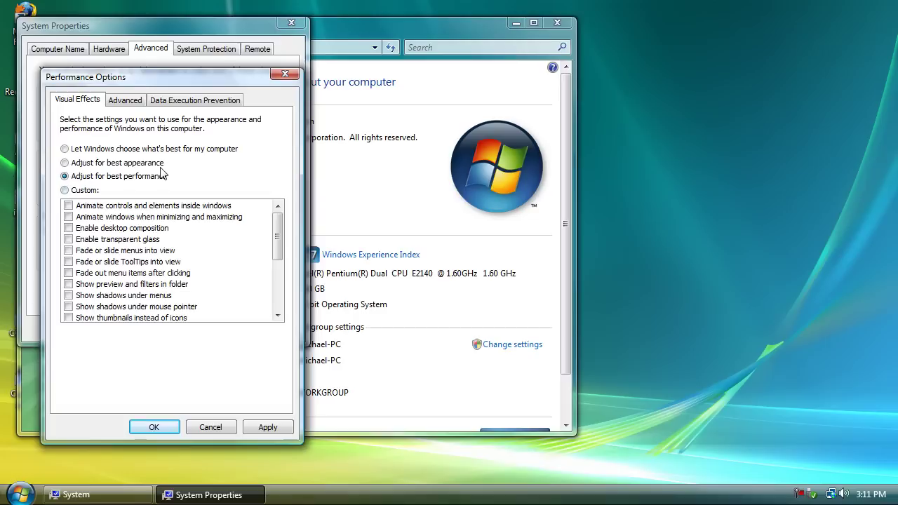
click(267, 427)
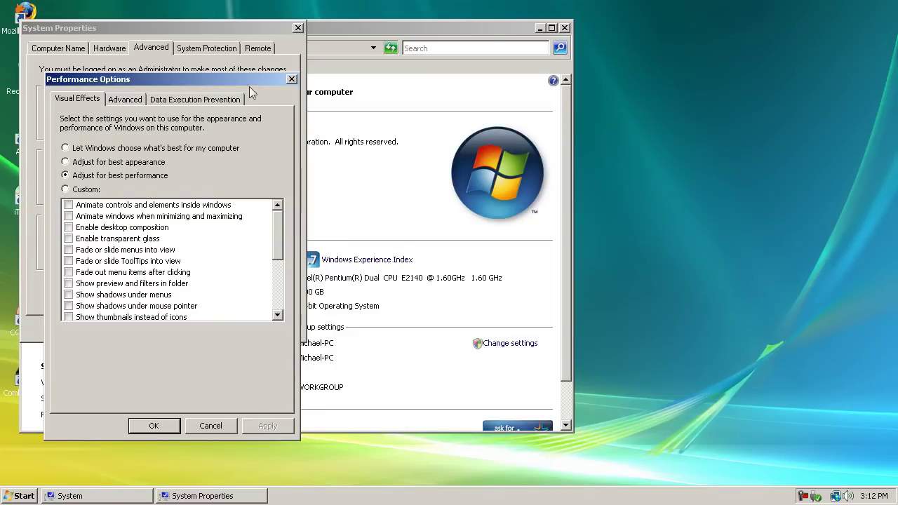
click(149, 426)
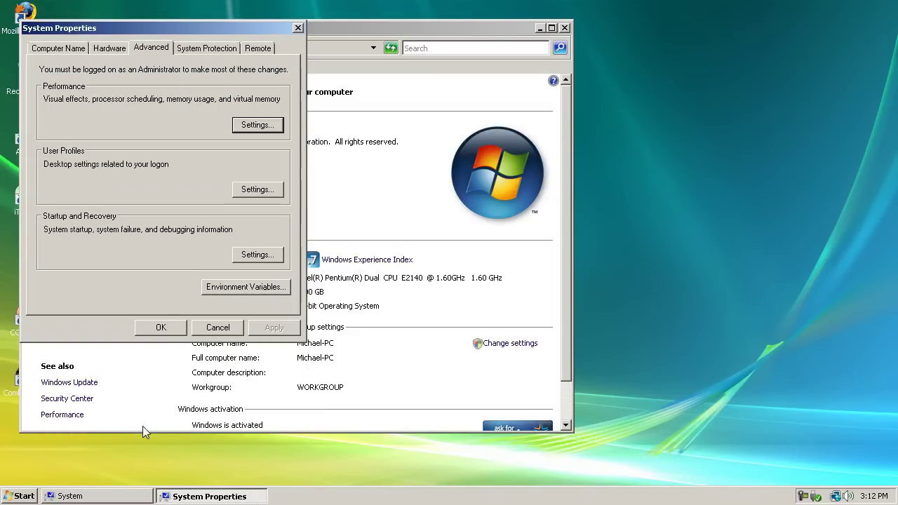
click(164, 325)
drag(493, 31, 553, 32)
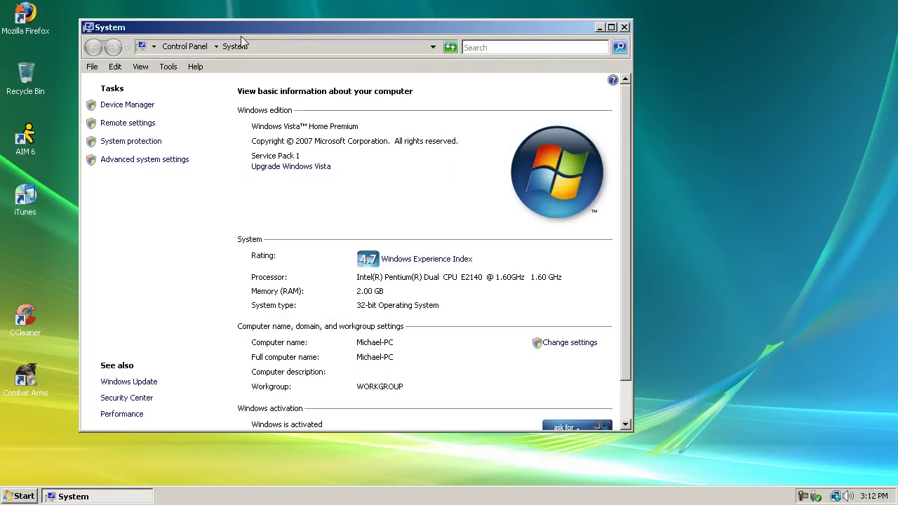
click(624, 28)
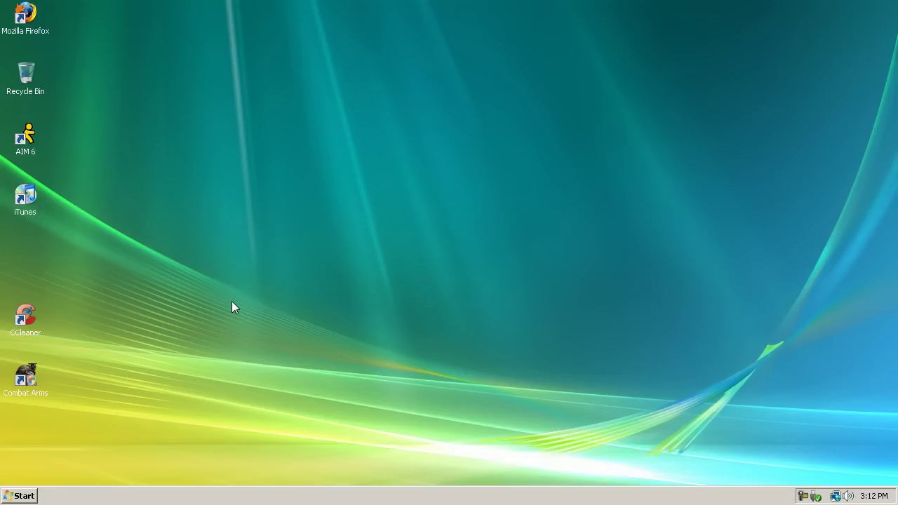
- Switch to CCleaner and run the cleaner with the checked Windows items, confirming the permanent file deletion
double_click(28, 319)
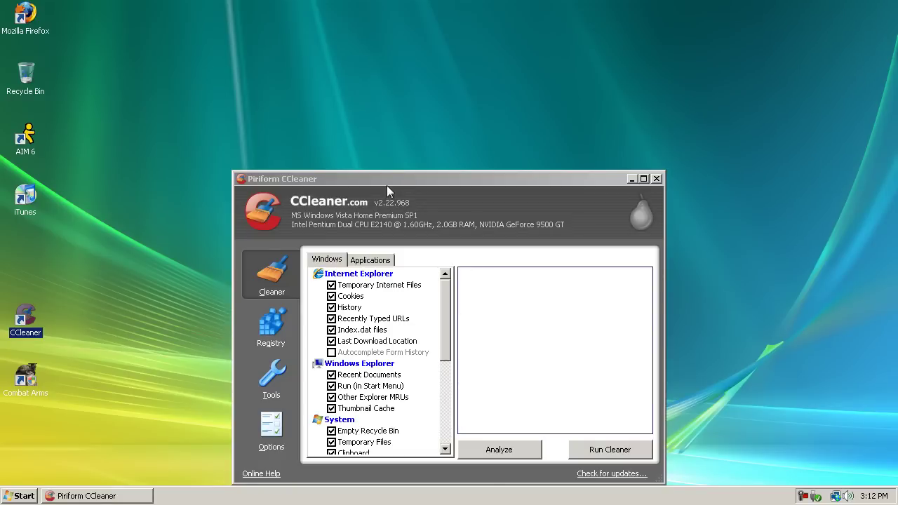
drag(387, 184, 389, 124)
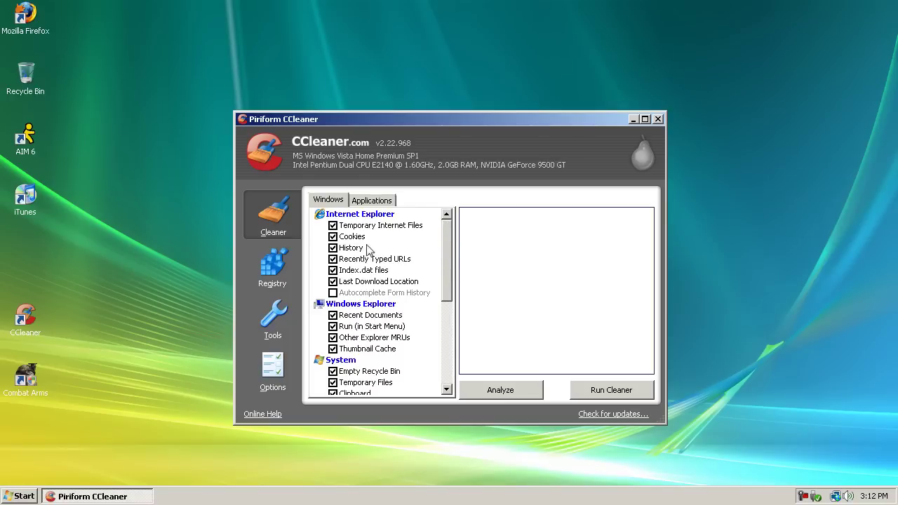
mouse_move(448, 230)
mouse_down()
mouse_move(449, 320)
mouse_move(450, 232)
mouse_up()
click(594, 393)
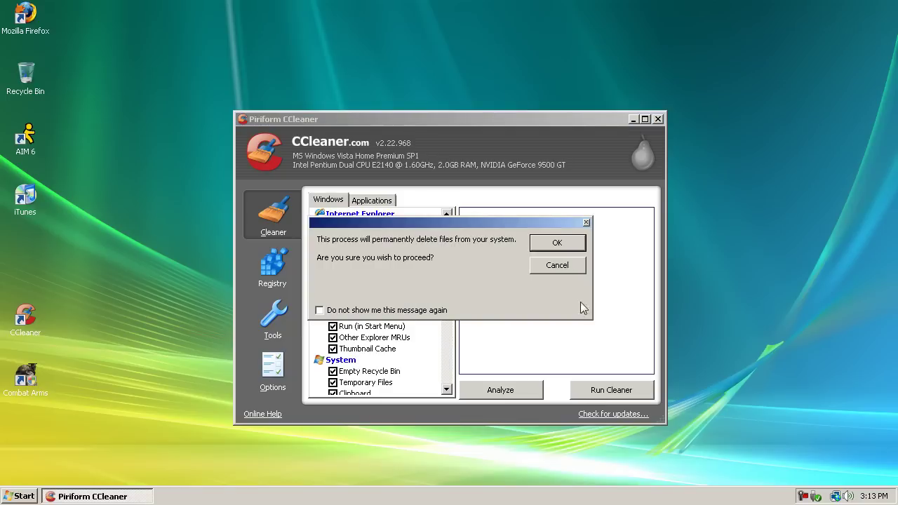
click(559, 241)
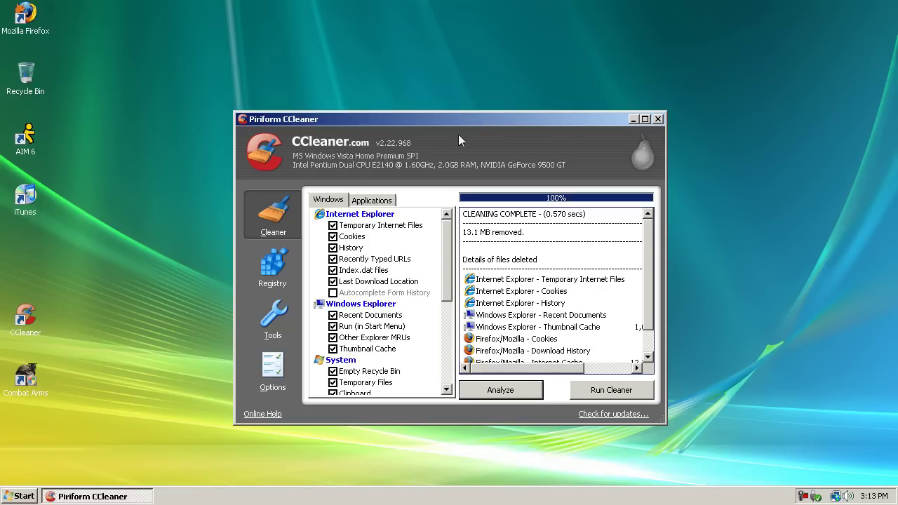
- Scan the registry for issues, fix all selected ones without making a backup, and close CCleaner
click(277, 278)
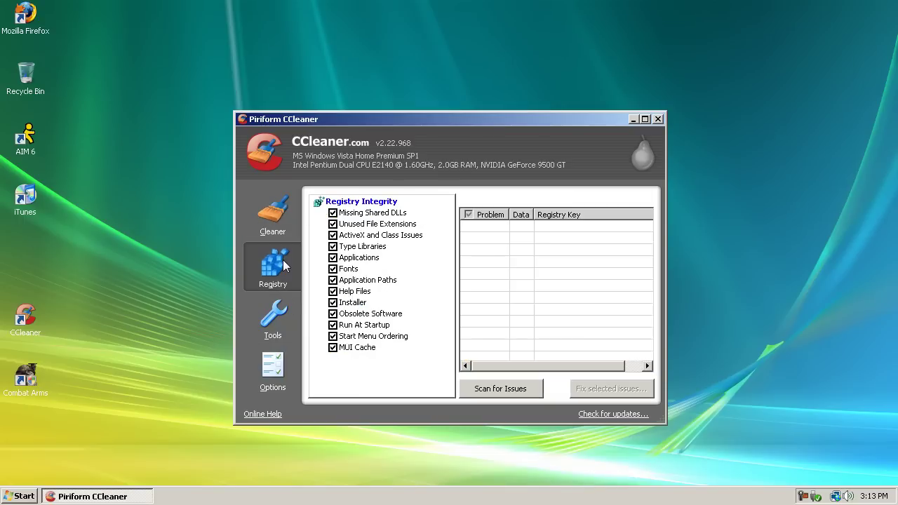
click(523, 394)
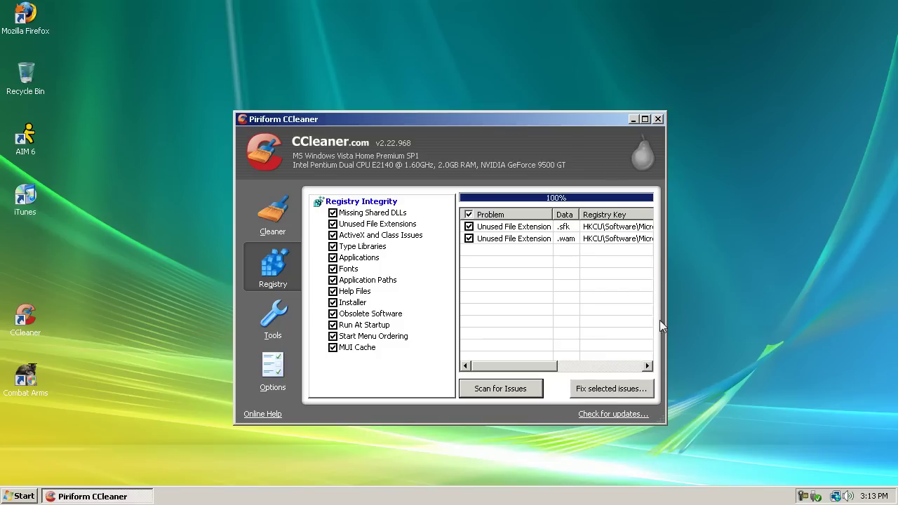
click(625, 396)
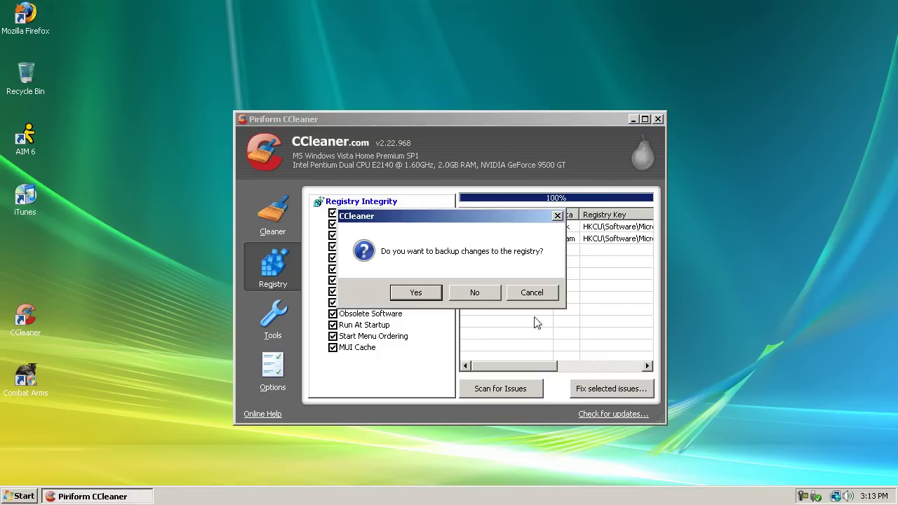
click(487, 294)
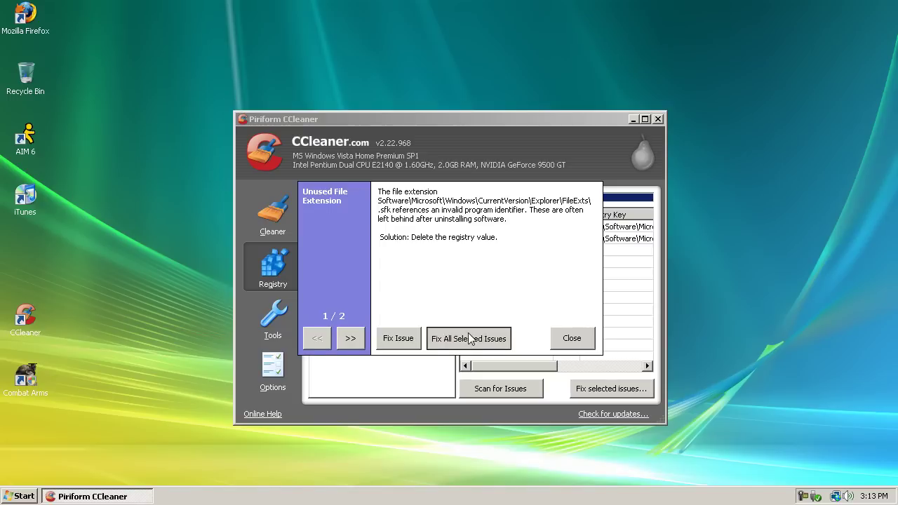
click(470, 339)
click(466, 288)
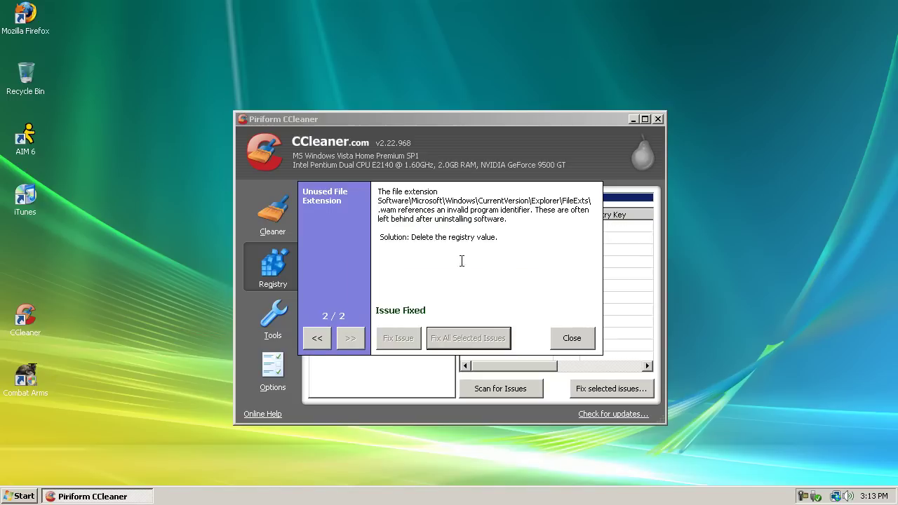
click(559, 337)
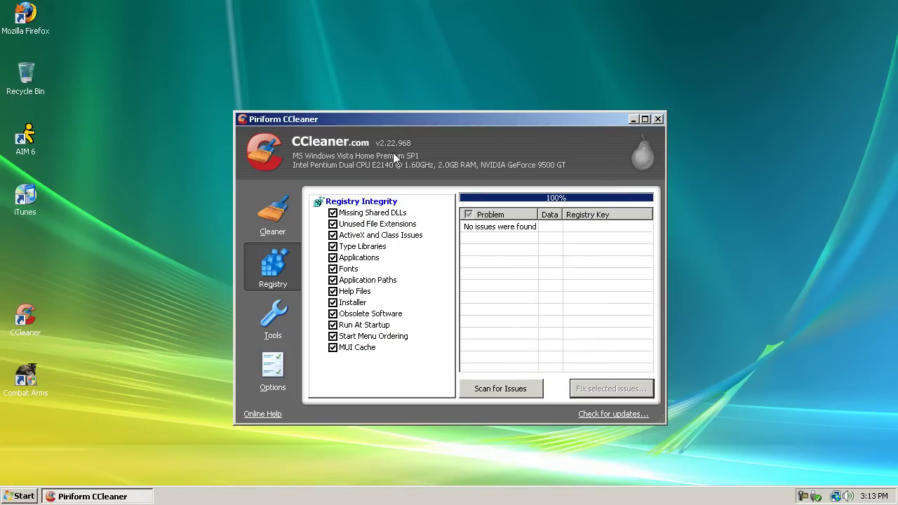
click(657, 119)
click(301, 225)
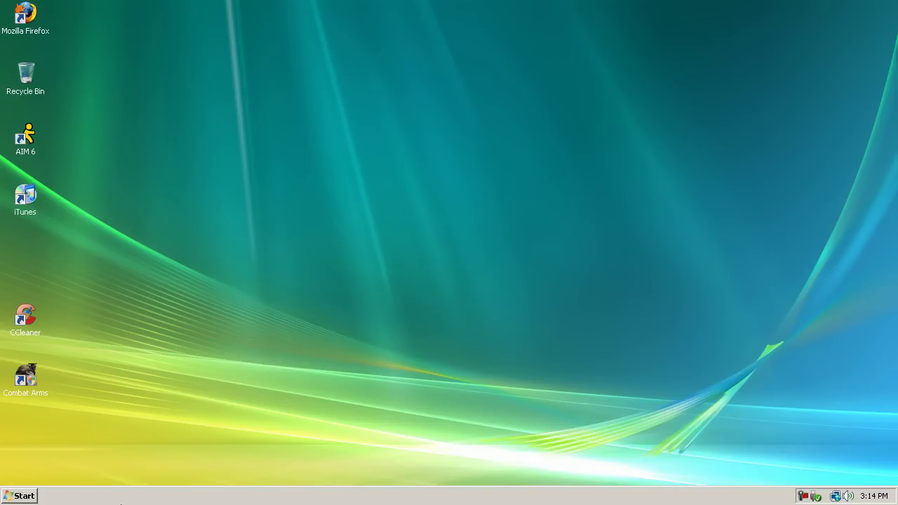
- Launch Disk Cleanup from the System Tools accessories and proceed to its drive selection
click(27, 497)
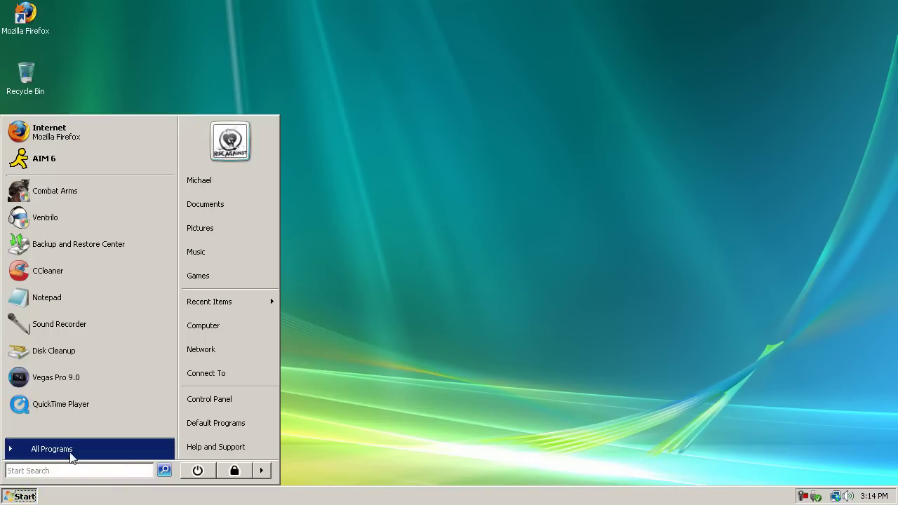
click(70, 452)
click(72, 327)
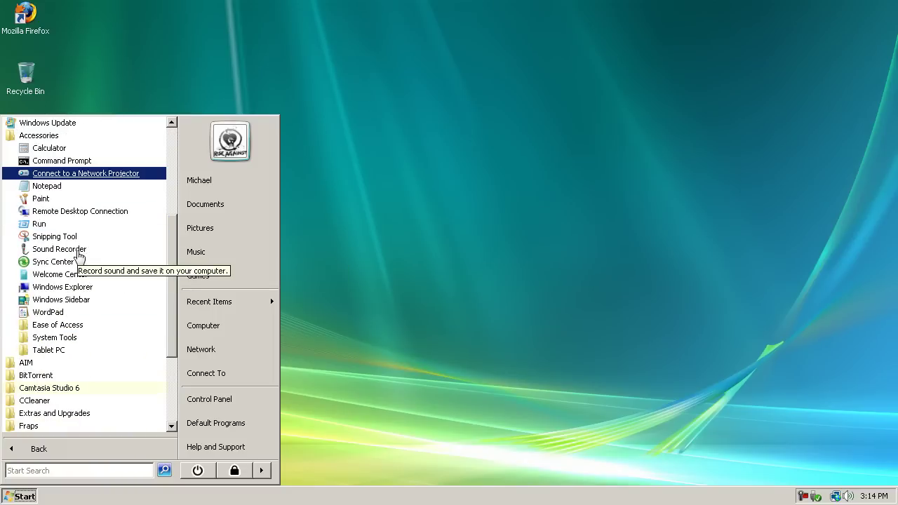
click(82, 338)
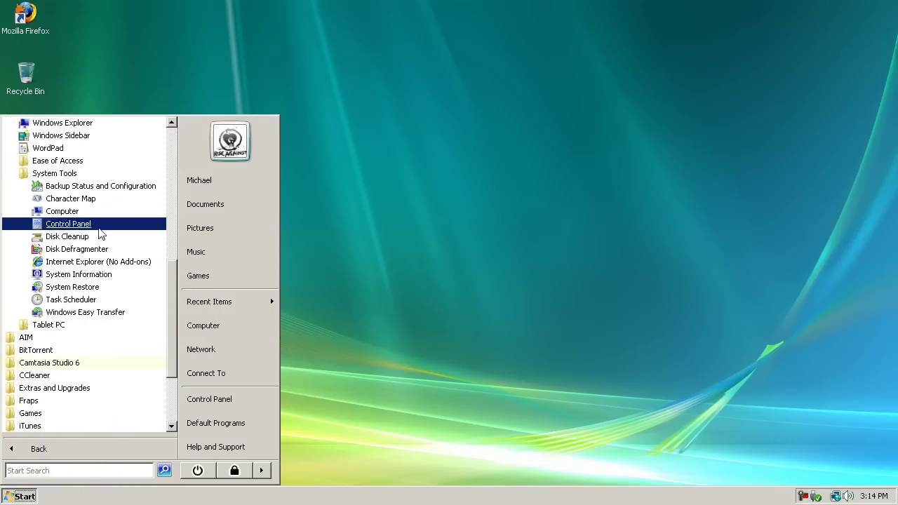
click(95, 234)
click(393, 244)
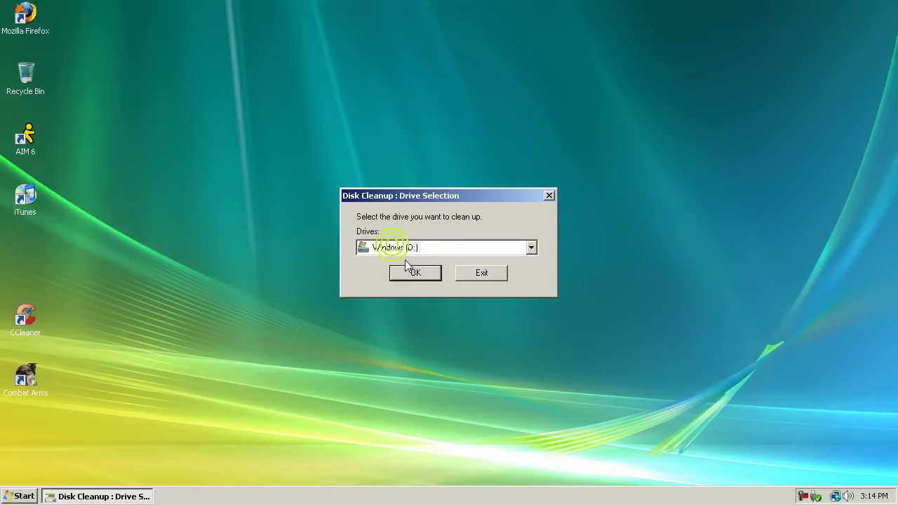
- Choose the Windows (D:) drive and run the cleanup on all checked file types, confirming the deletion
click(437, 249)
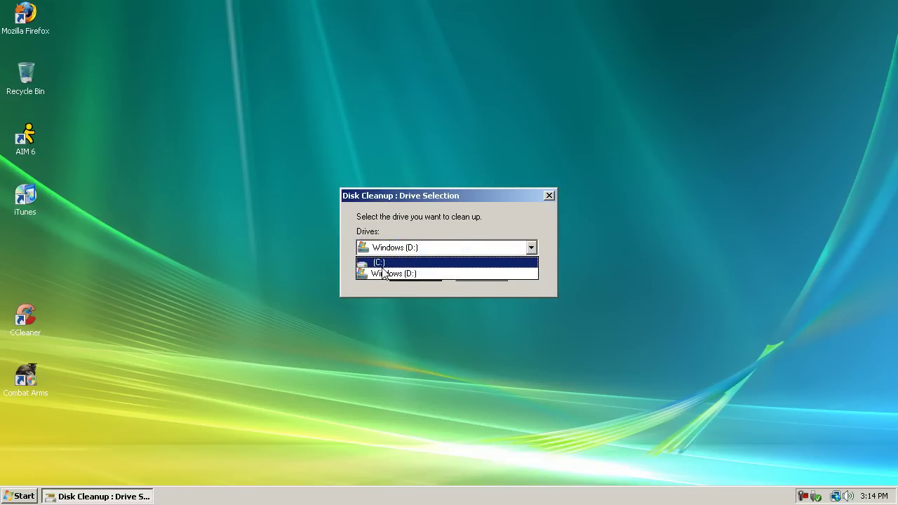
click(423, 273)
click(418, 247)
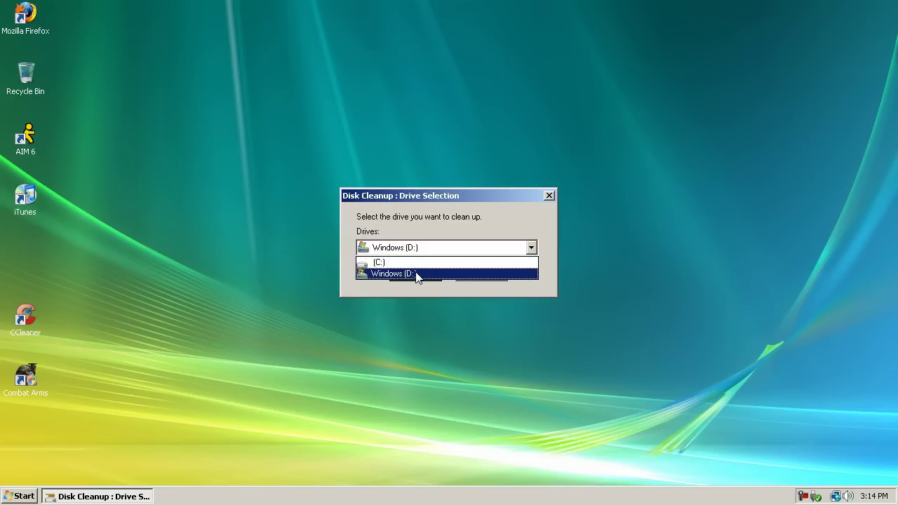
click(415, 273)
click(415, 273)
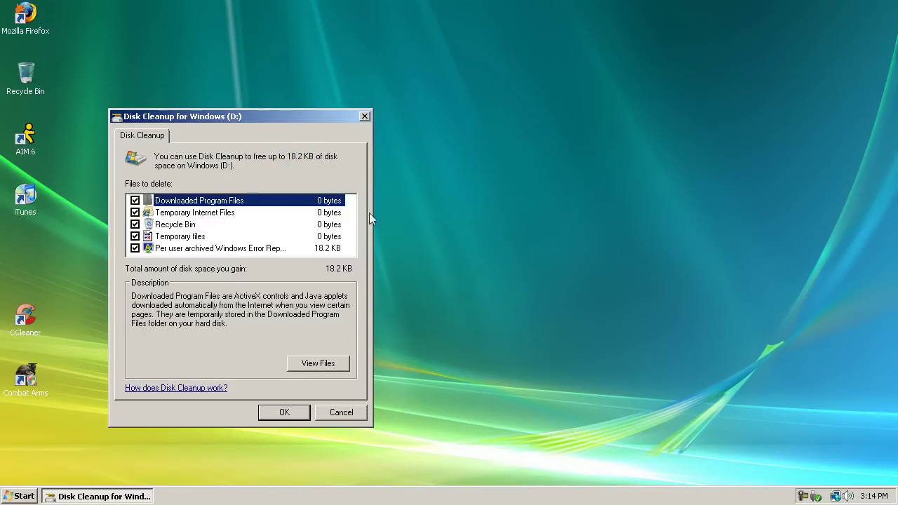
click(276, 412)
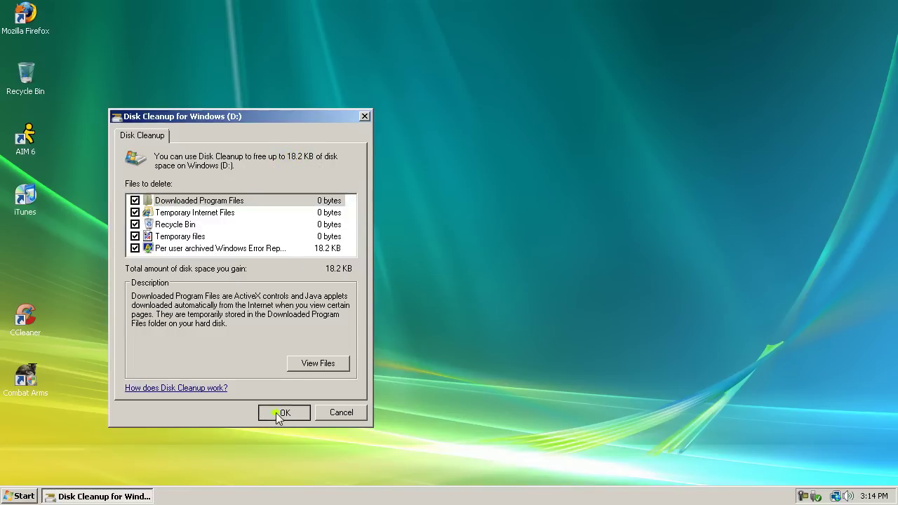
click(478, 254)
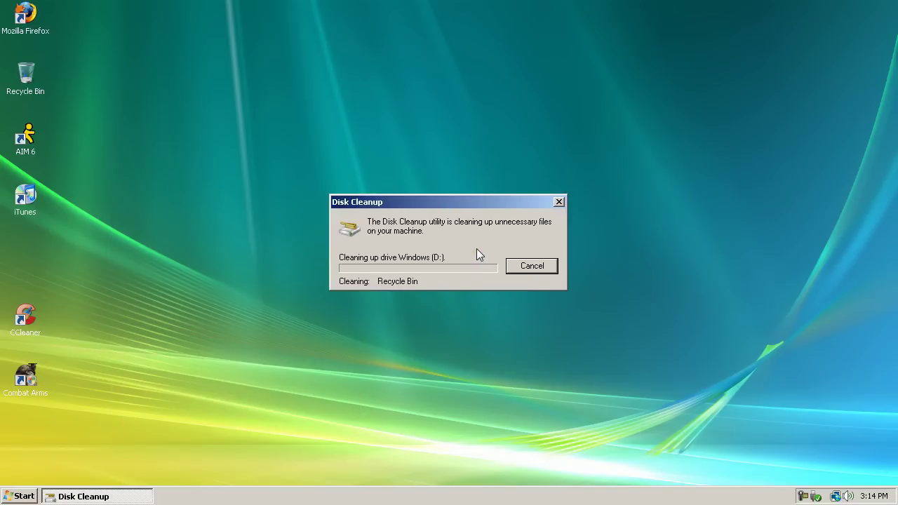
- Open Power Options from the Control Panel
right_click(529, 237)
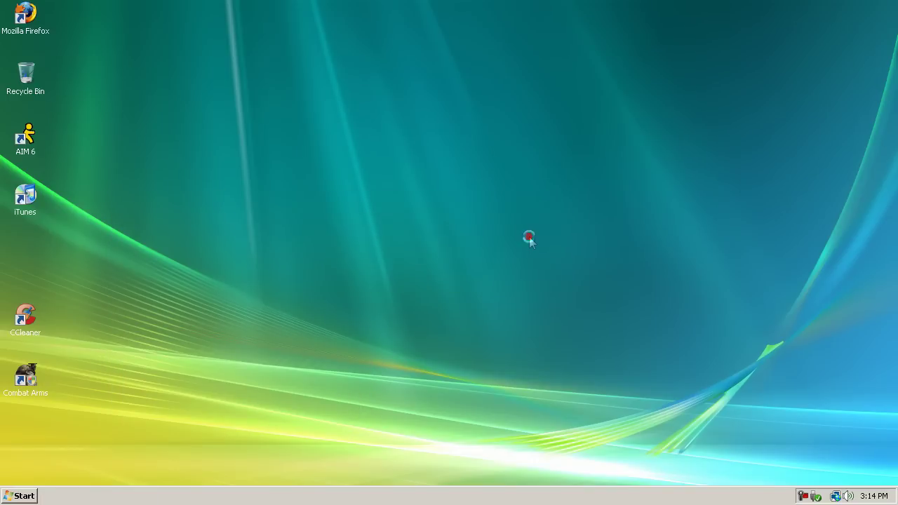
click(479, 205)
click(16, 496)
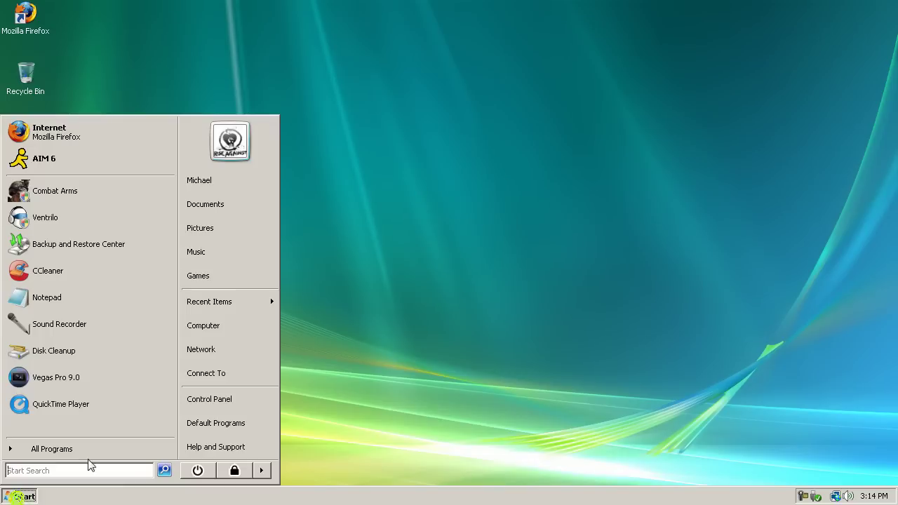
click(220, 401)
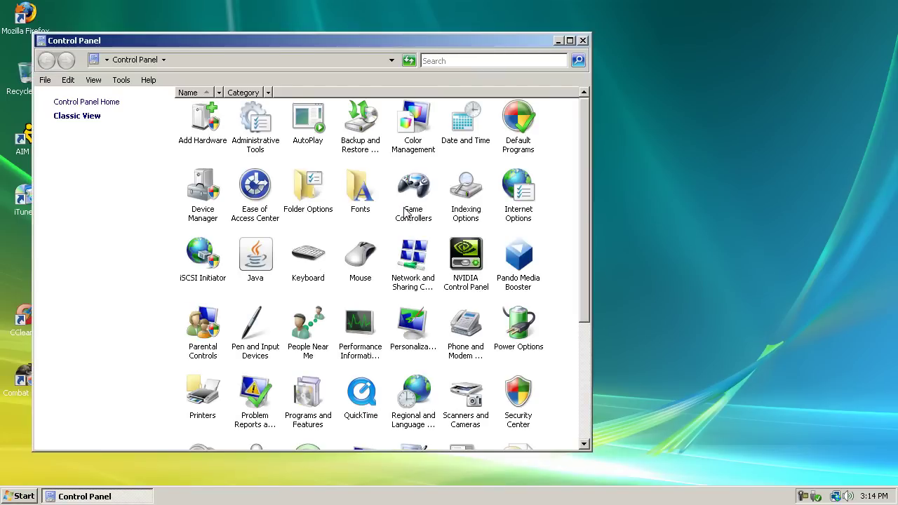
scroll(385, 189, down, 3)
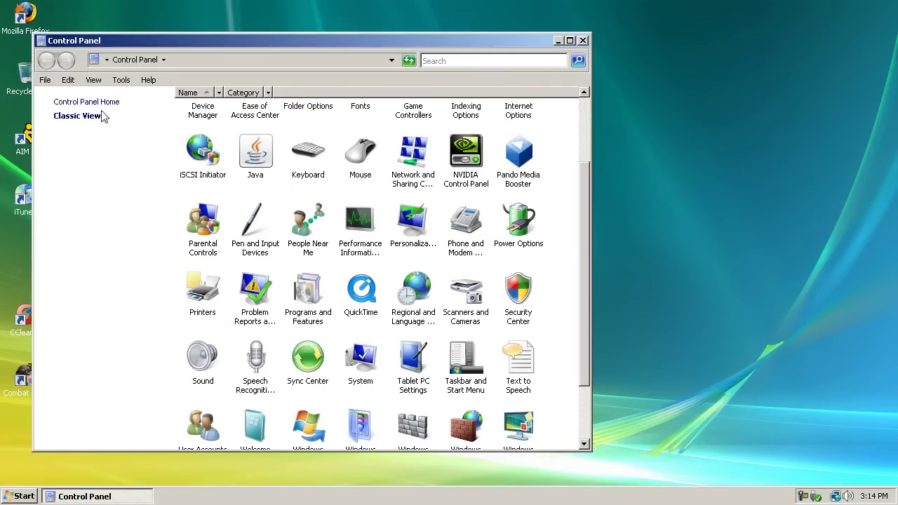
scroll(547, 176, down, 3)
double_click(530, 141)
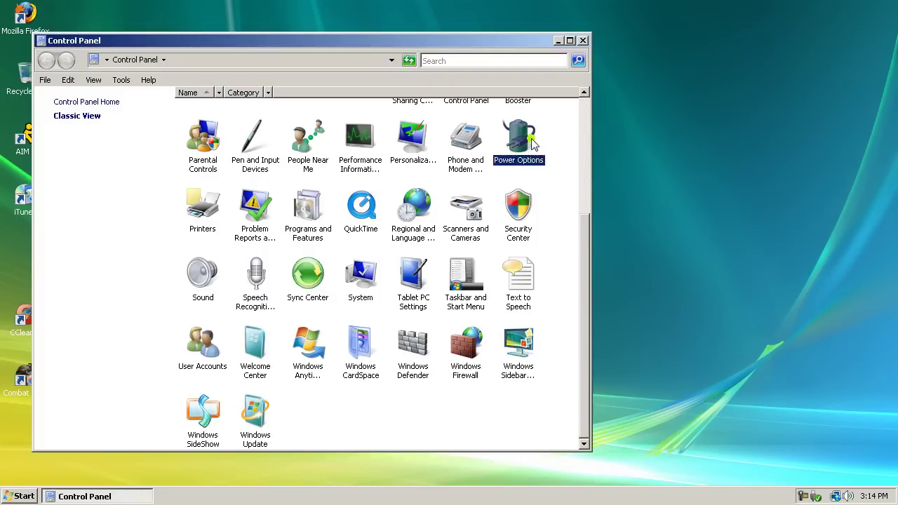
- Try the Balanced and Power saver plans, and make High performance the active power plan
click(228, 242)
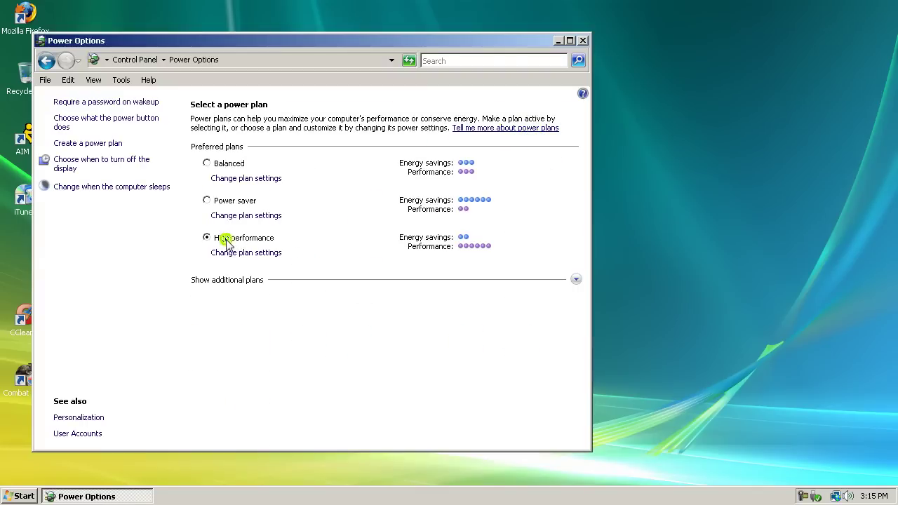
click(226, 243)
click(226, 243)
click(223, 164)
click(226, 200)
click(222, 165)
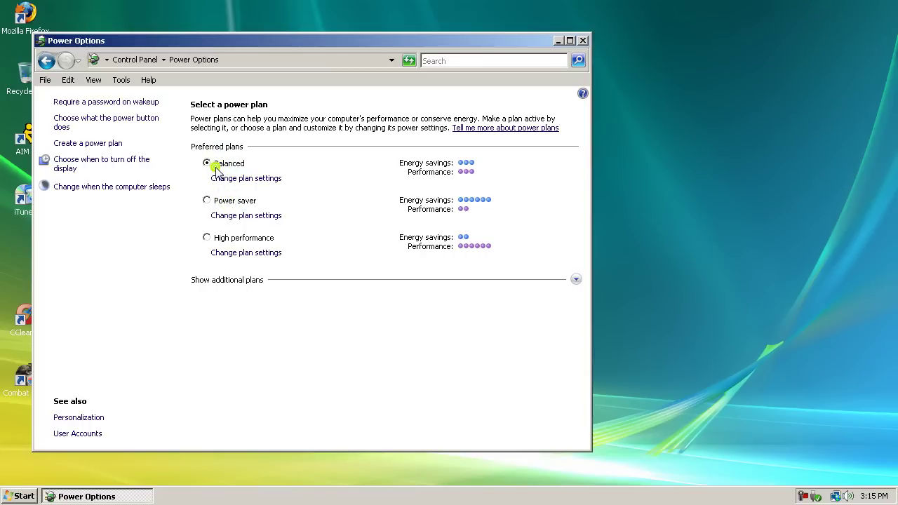
click(207, 238)
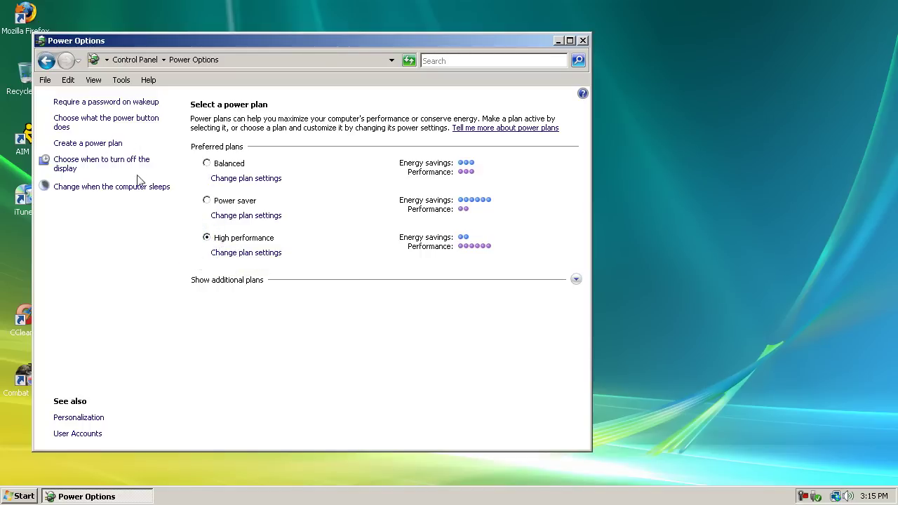
- Check the additional power plans and close Power Options
drag(296, 43, 351, 43)
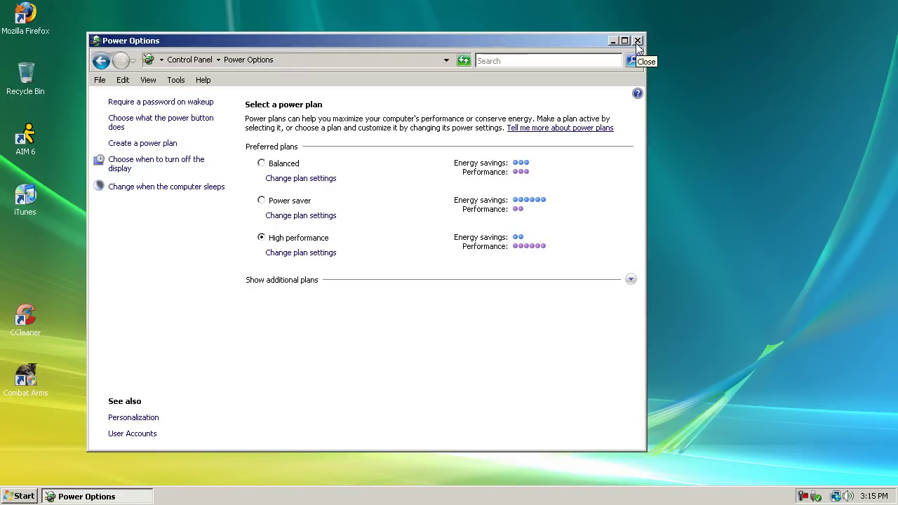
click(632, 279)
click(633, 280)
drag(466, 46, 534, 47)
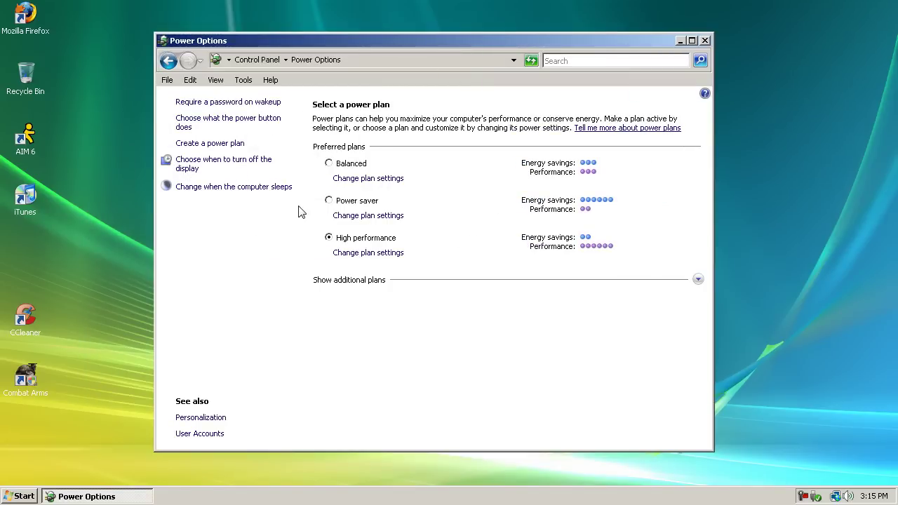
click(705, 41)
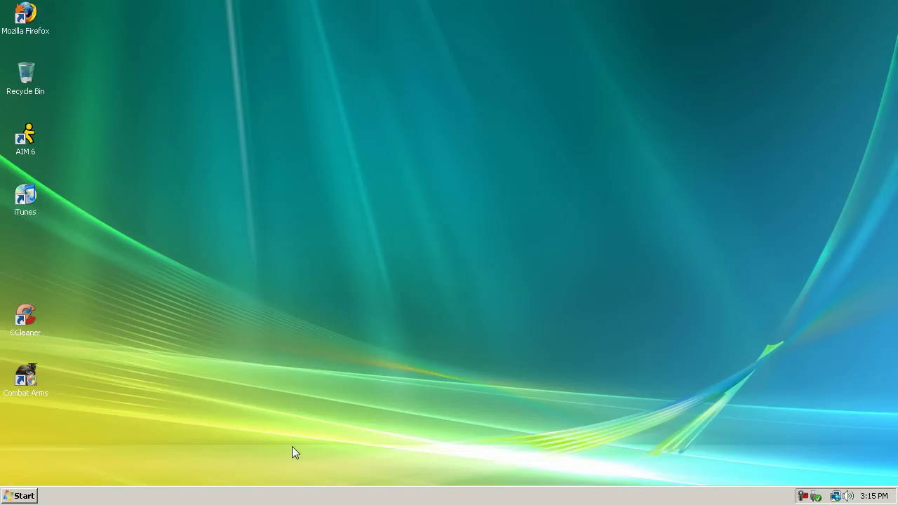
- Launch Disk Defragmenter from the System Tools accessories, review its schedule and defragment options, and close it
click(18, 497)
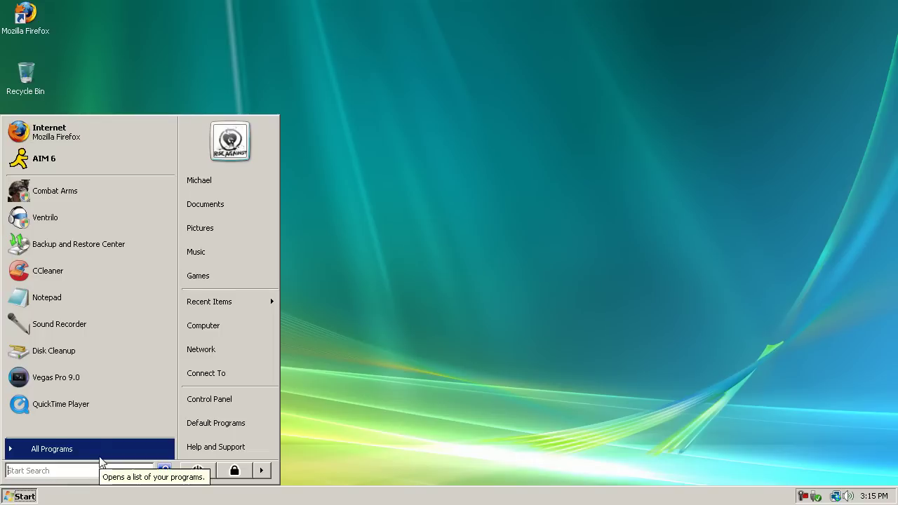
click(83, 449)
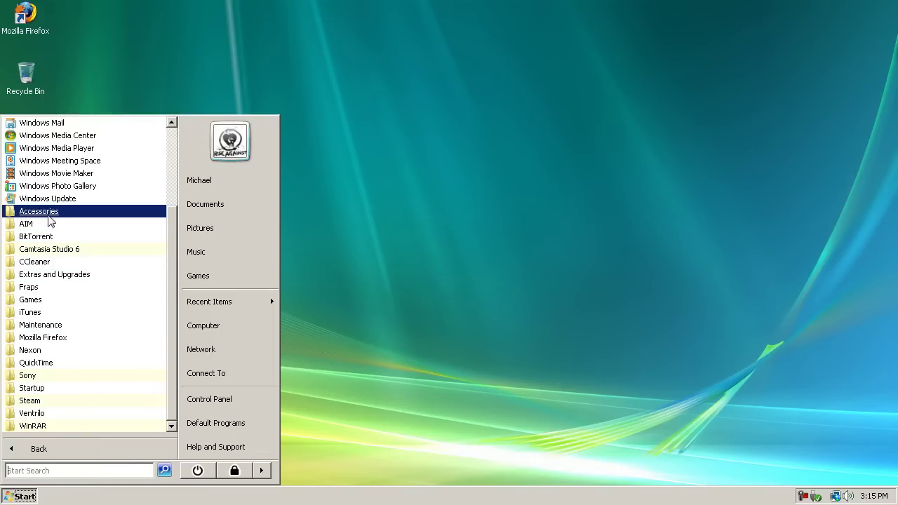
click(49, 212)
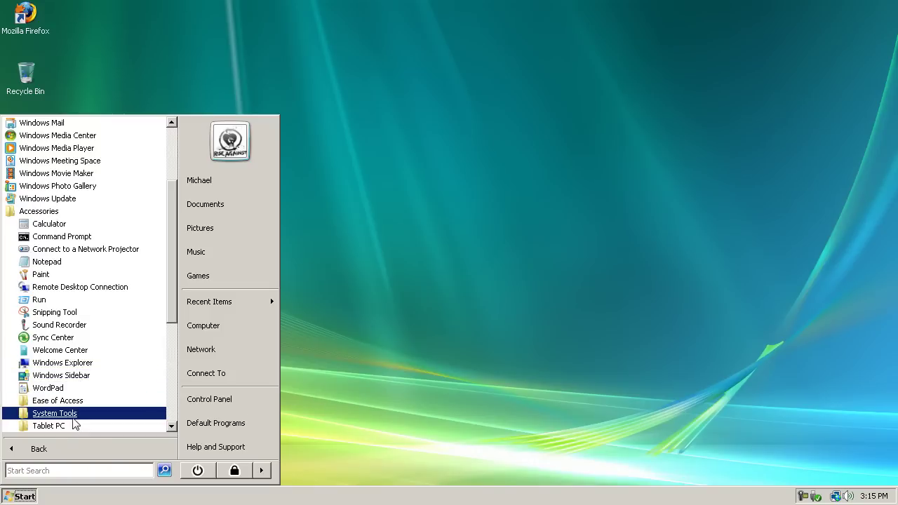
click(73, 414)
scroll(74, 365, down, 1)
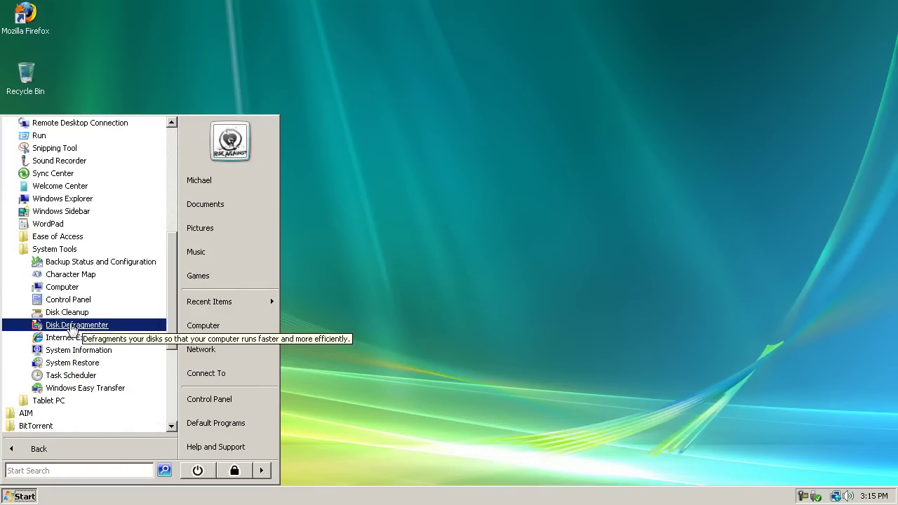
click(66, 324)
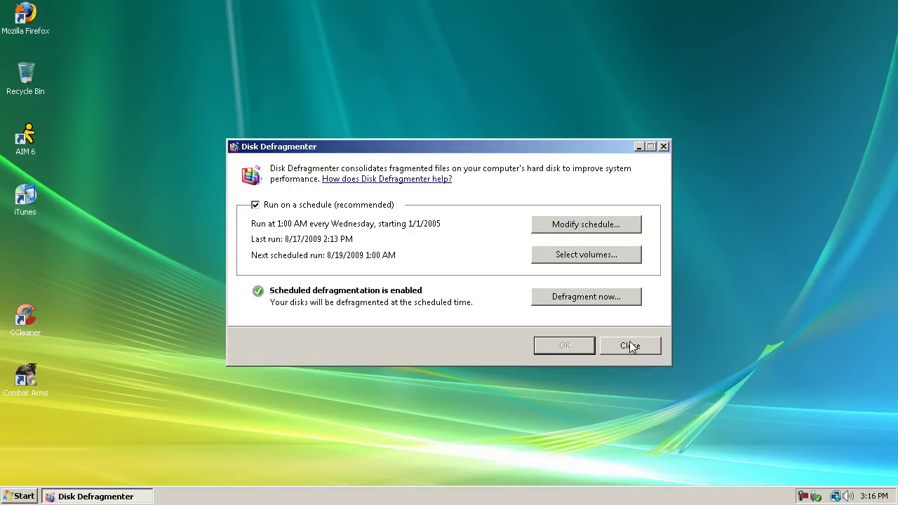
click(630, 346)
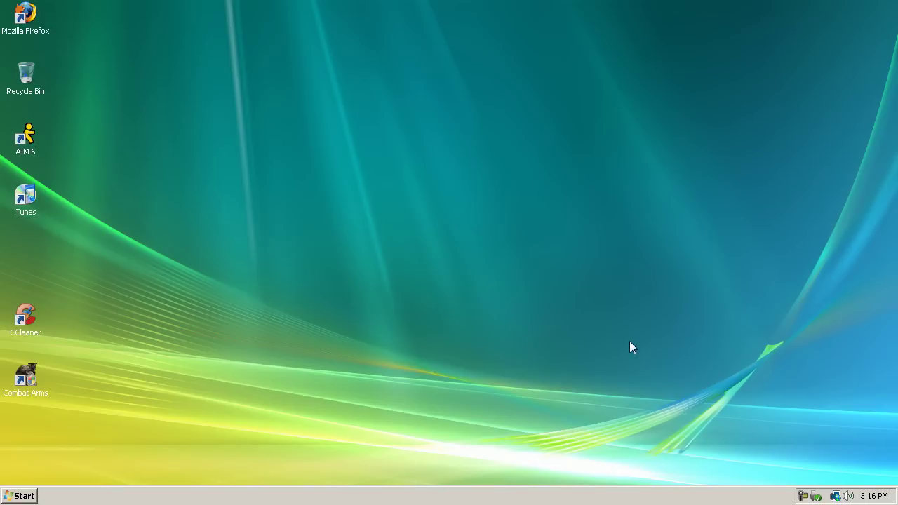
- Open the desktop's Display Settings through Personalize and show the advanced monitor properties of the Generic PnP Monitor
right_click(459, 304)
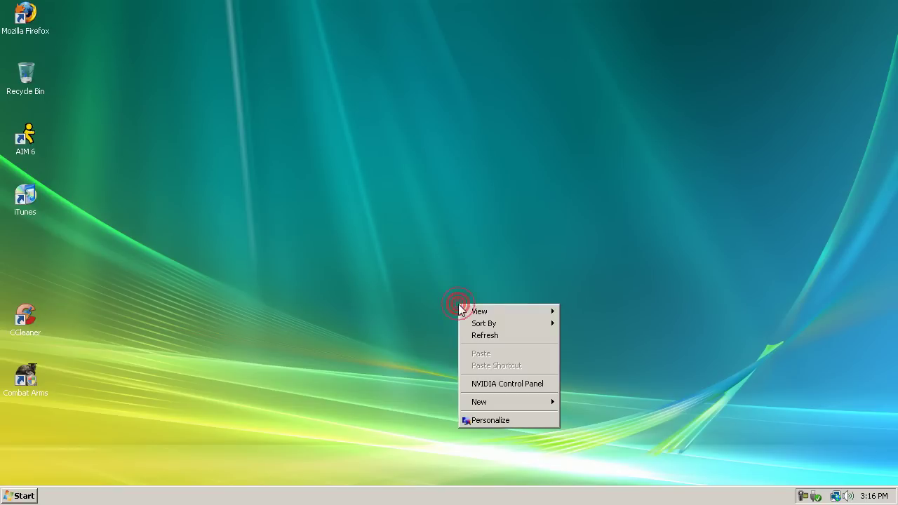
click(503, 421)
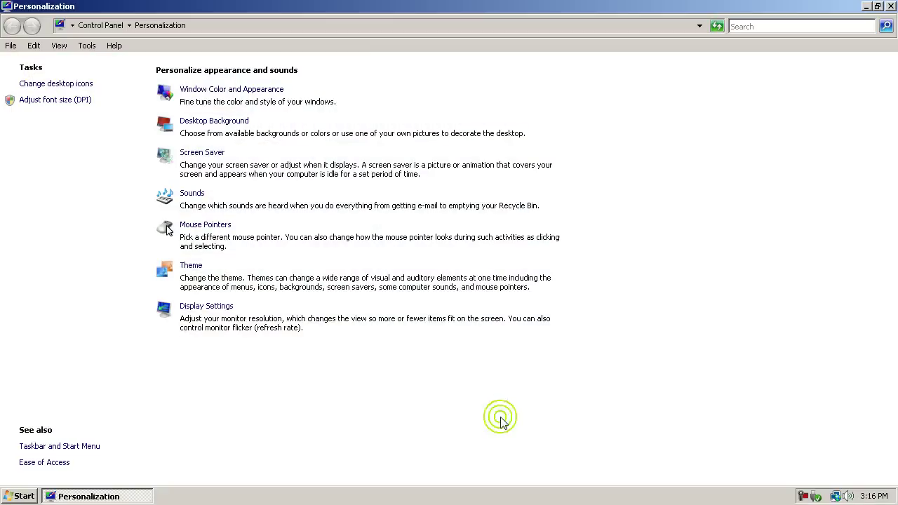
click(215, 307)
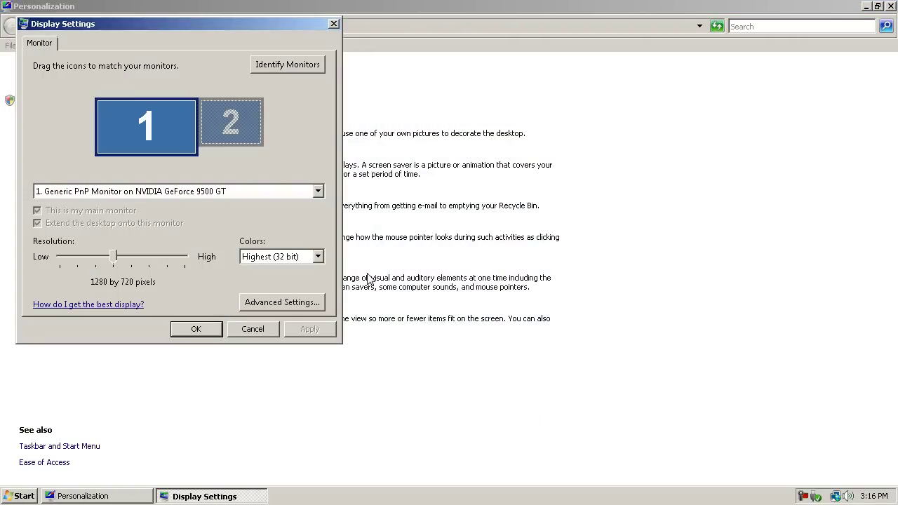
click(296, 301)
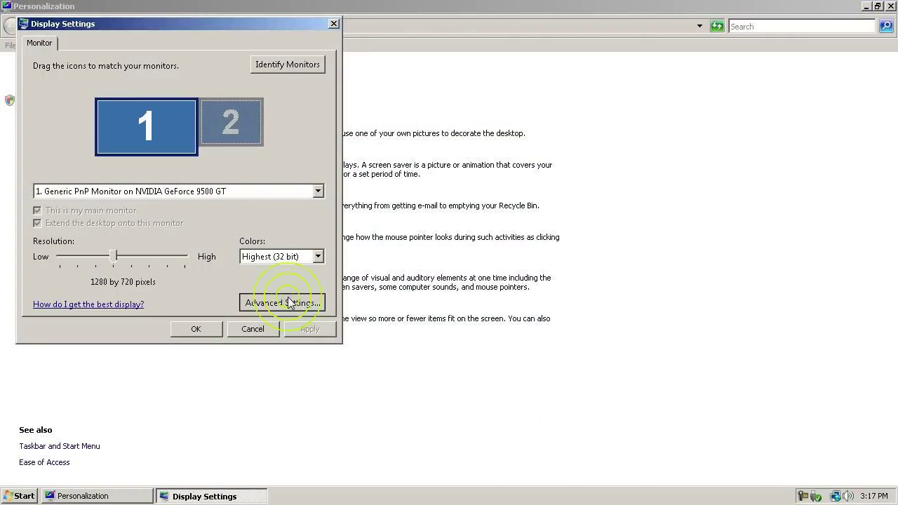
click(149, 68)
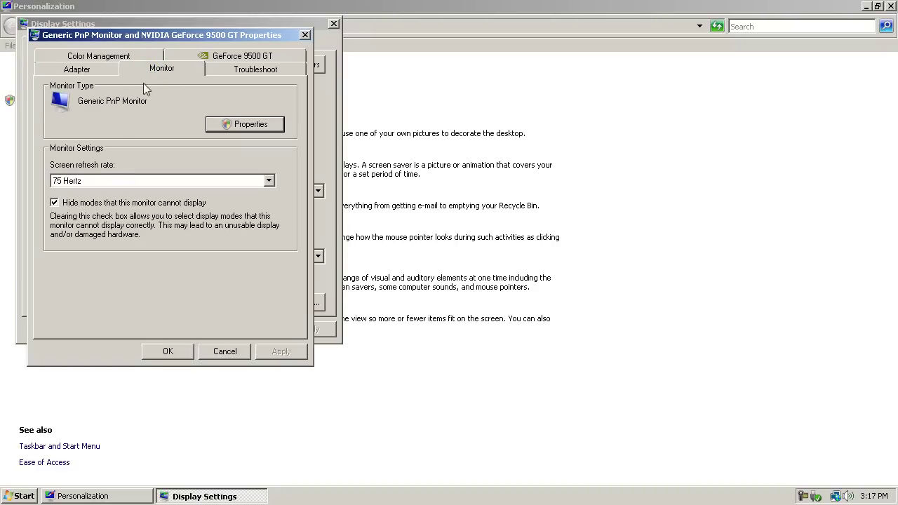
- Set the screen refresh rate to 75 Hertz, apply it, and close the display and Personalization windows
click(104, 184)
click(100, 194)
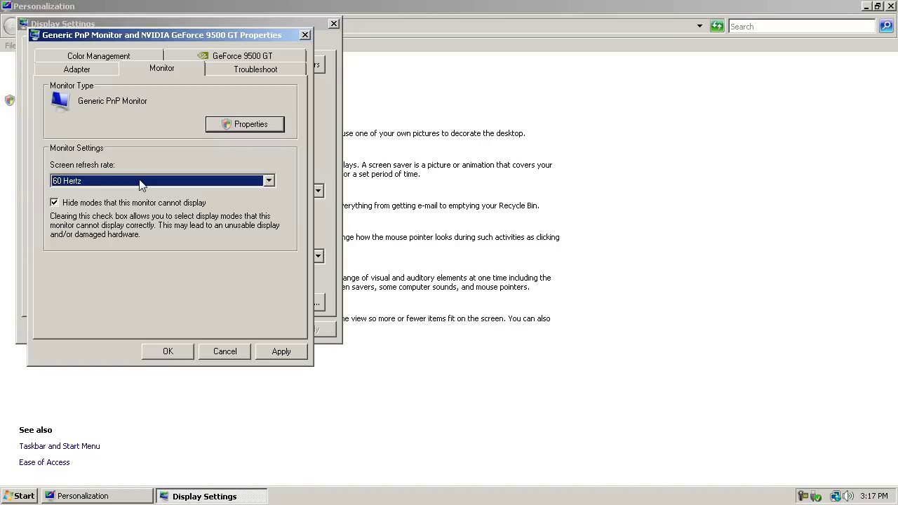
click(83, 180)
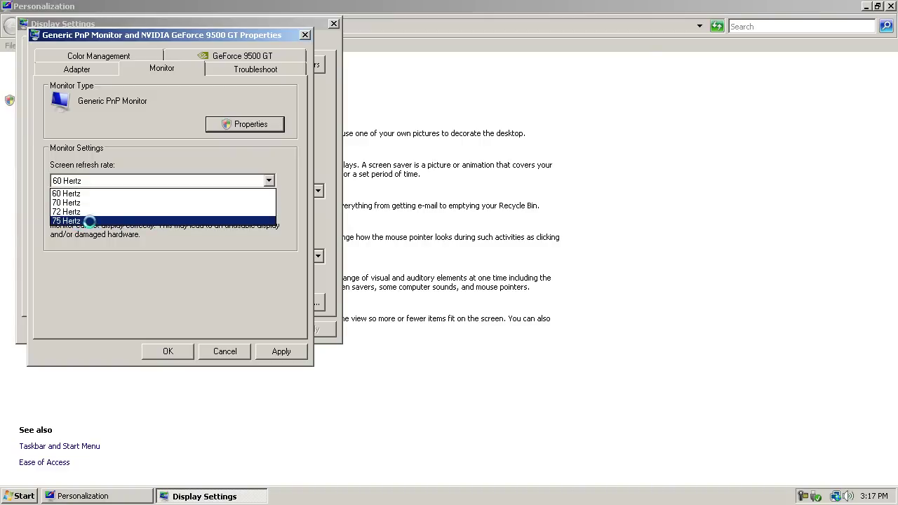
click(89, 221)
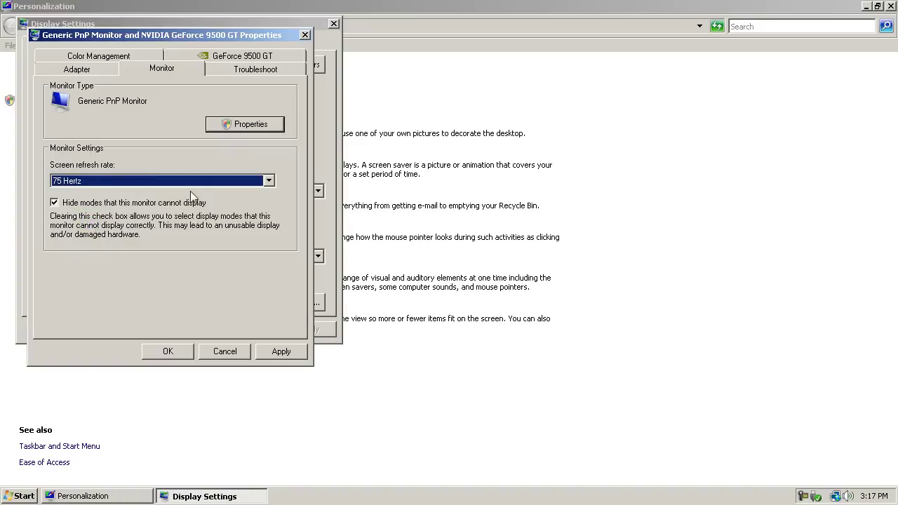
click(281, 351)
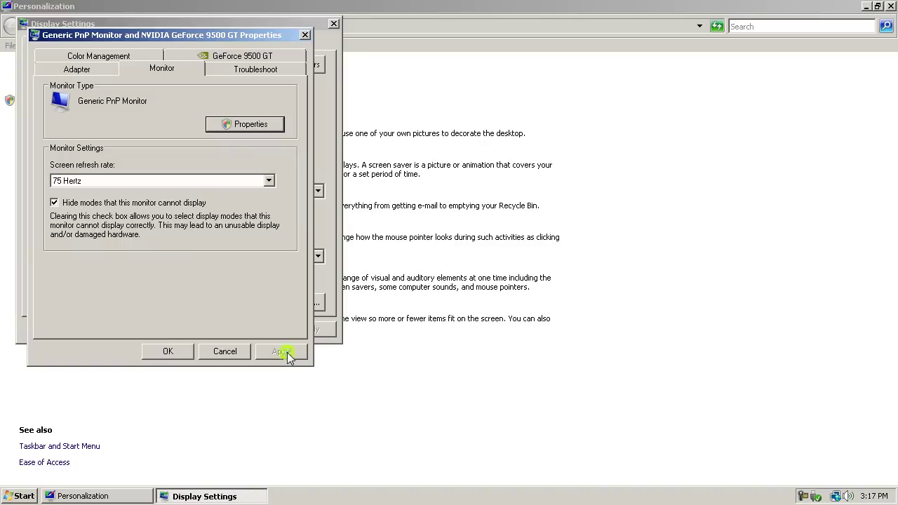
click(168, 350)
click(190, 330)
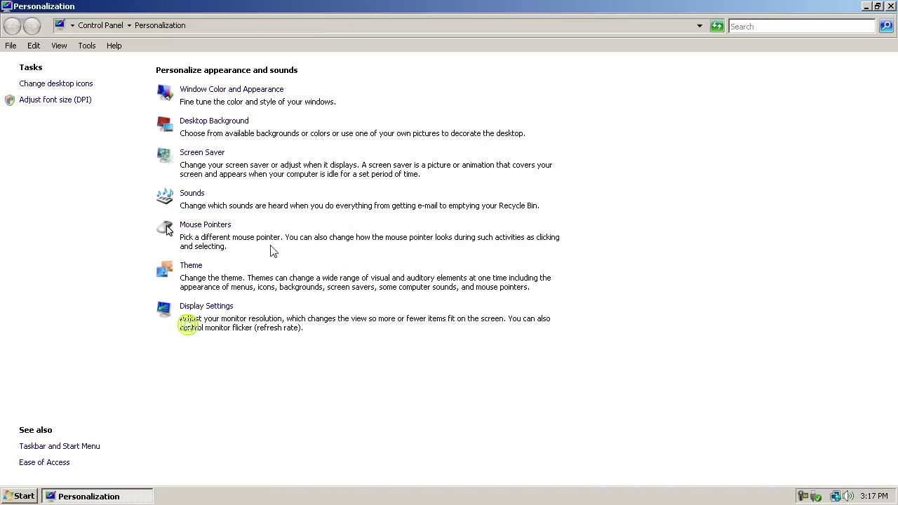
click(891, 6)
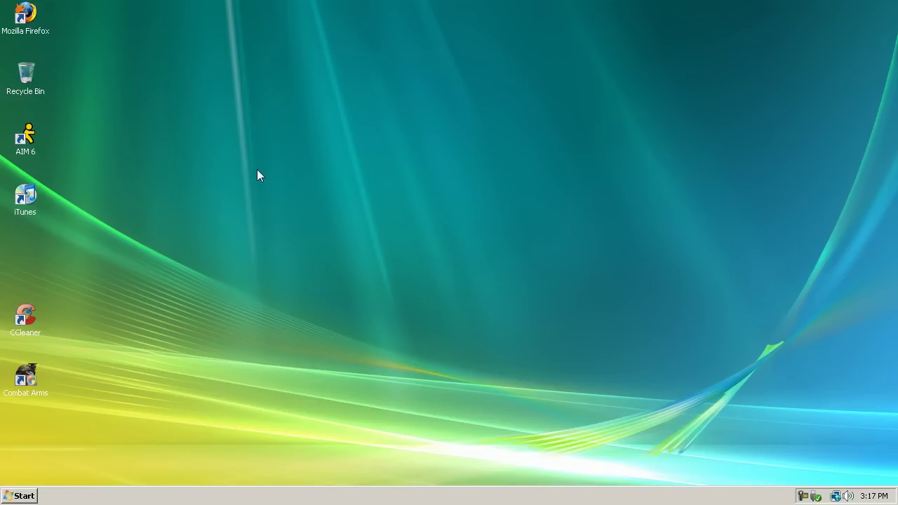
- Open the NVIDIA Control Panel and go to its Adjust image settings with preview page
right_click(307, 164)
click(382, 245)
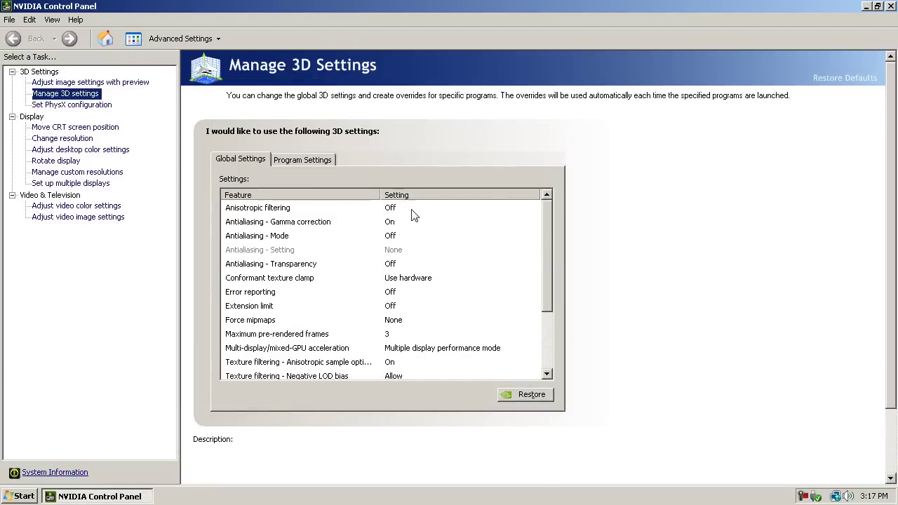
click(127, 82)
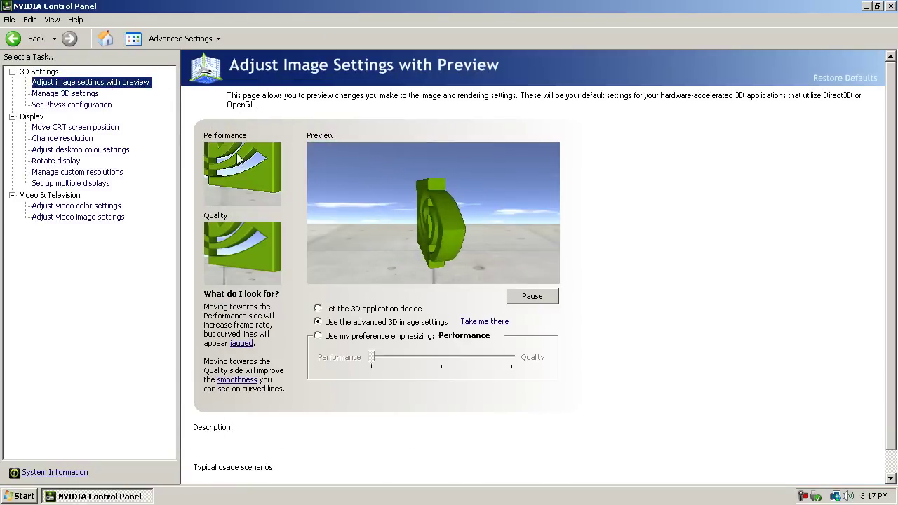
- Use the custom preference for 3D image settings, emphasize Performance fully over Quality, and apply the change
click(327, 309)
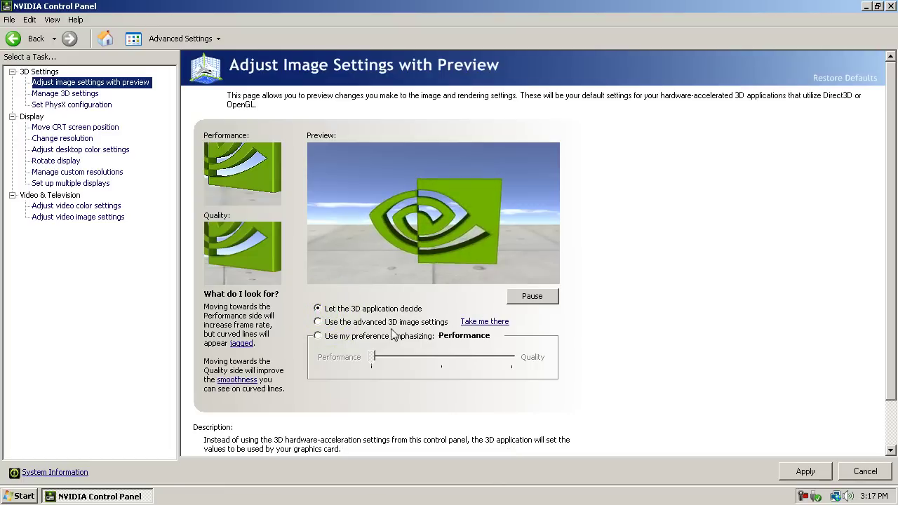
click(390, 336)
drag(371, 358, 525, 362)
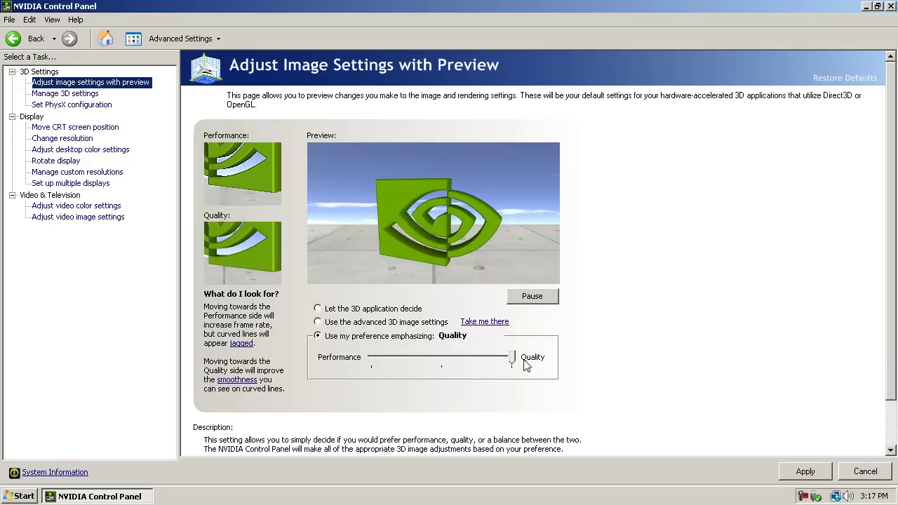
drag(517, 361, 384, 362)
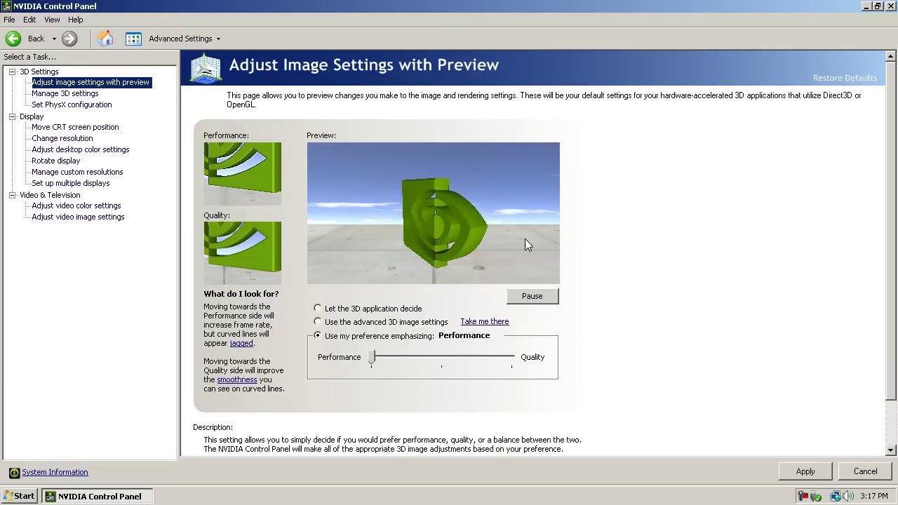
click(806, 472)
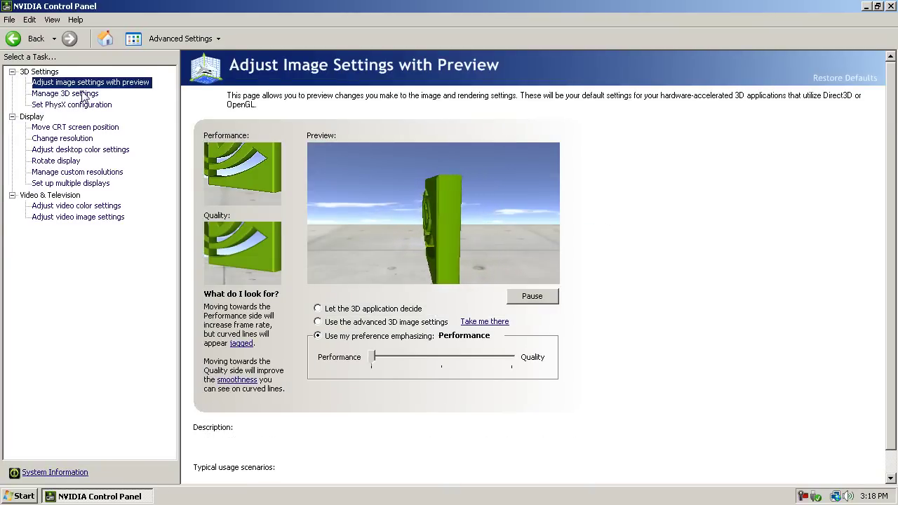
- In the global Manage 3D Settings, set Texture filtering - Quality to High performance, apply it, and close the NVIDIA Control Panel
click(83, 96)
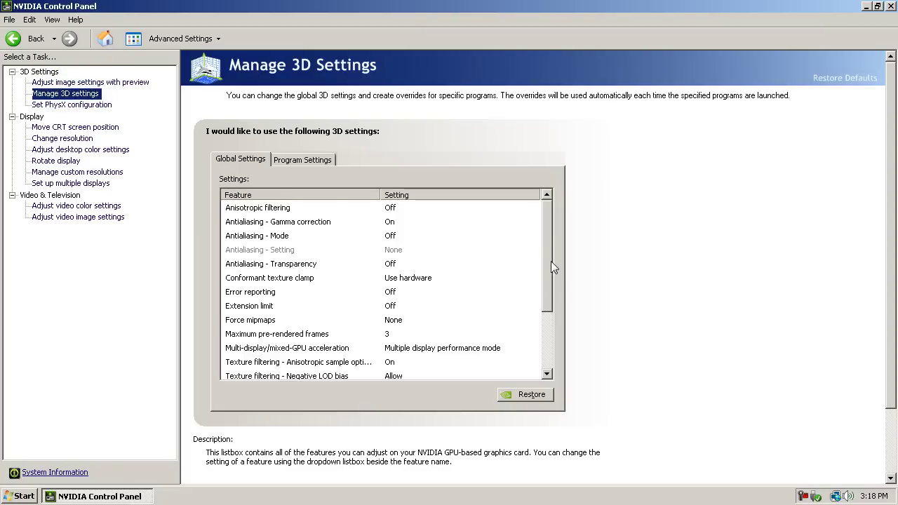
drag(545, 211, 545, 269)
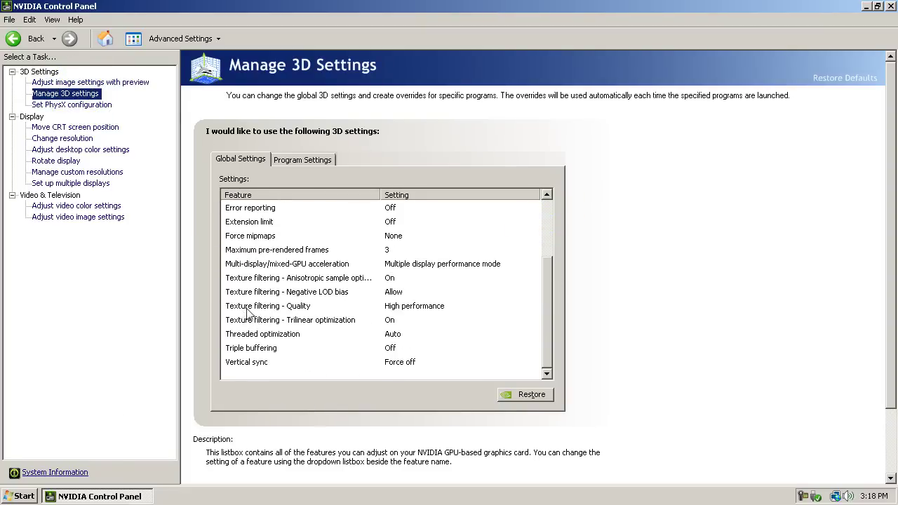
click(419, 309)
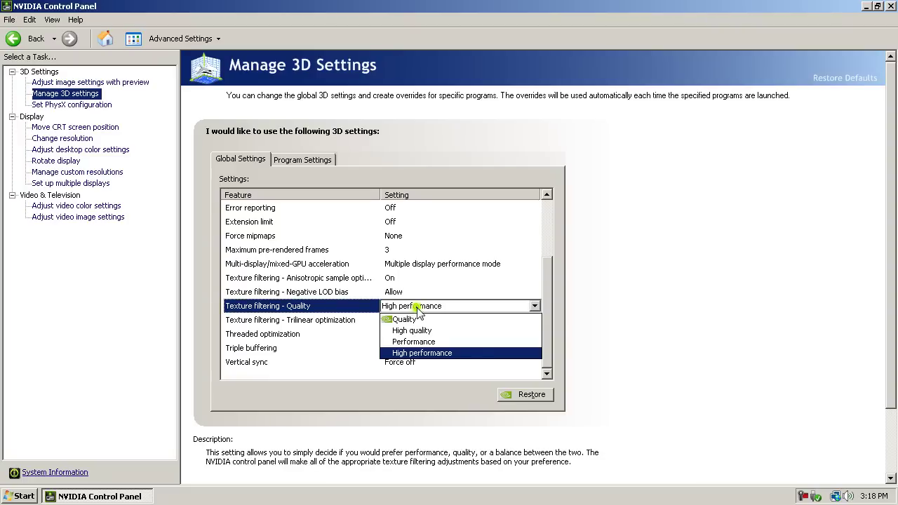
click(440, 352)
click(421, 361)
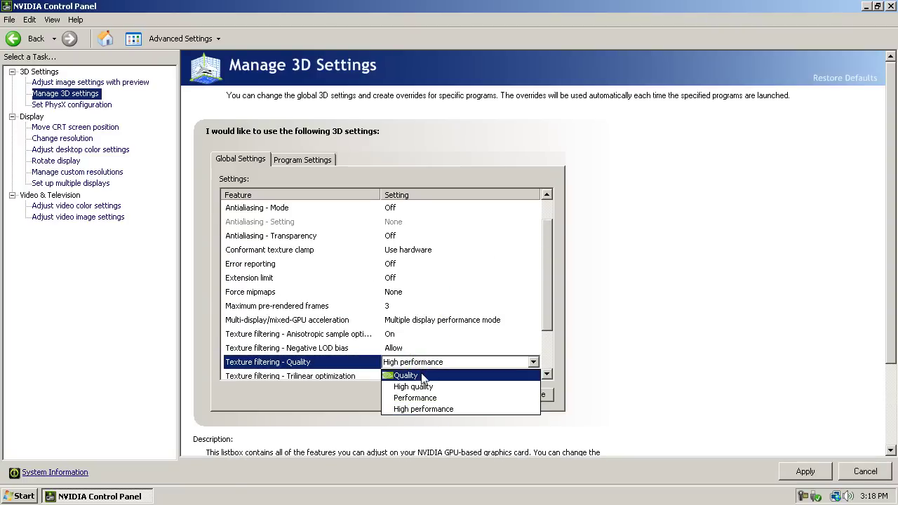
click(421, 371)
click(424, 361)
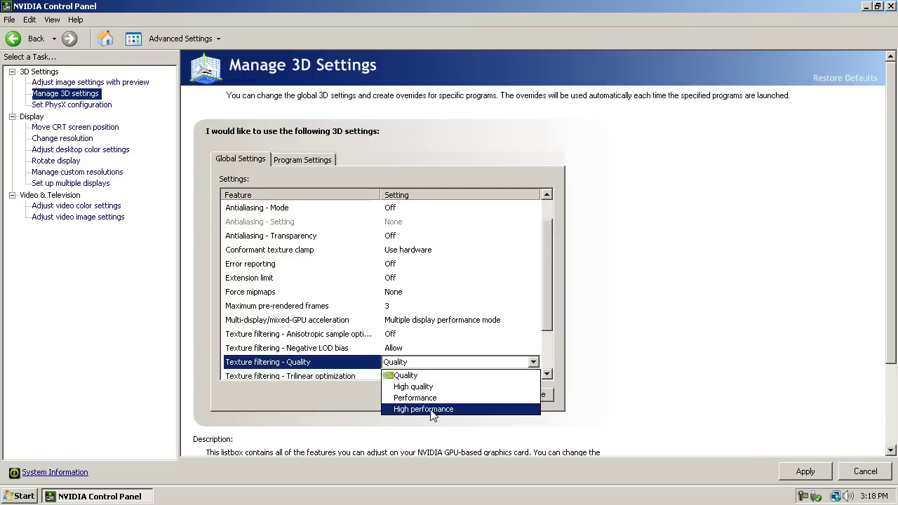
click(431, 411)
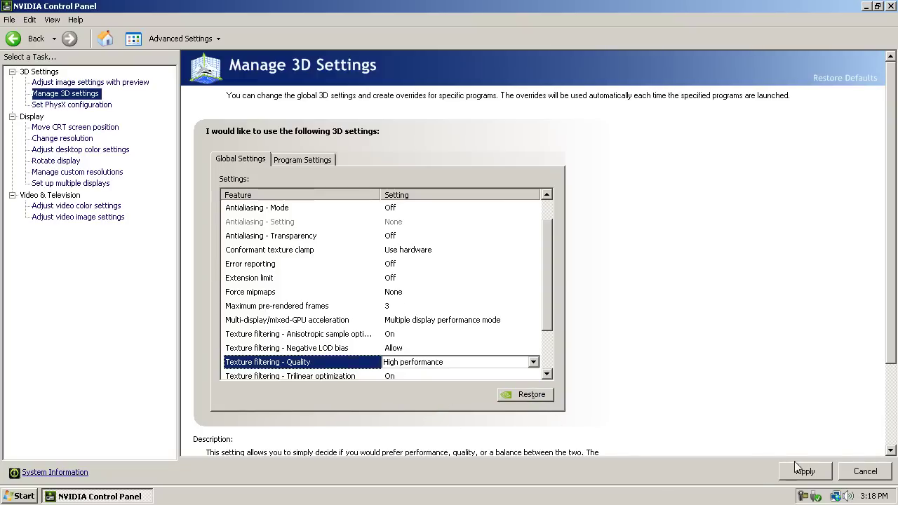
click(797, 467)
drag(549, 294, 551, 336)
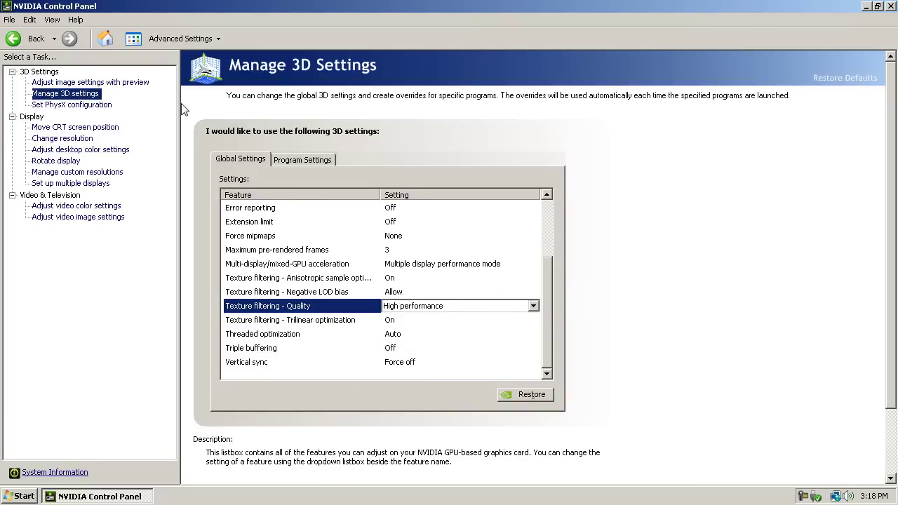
click(891, 5)
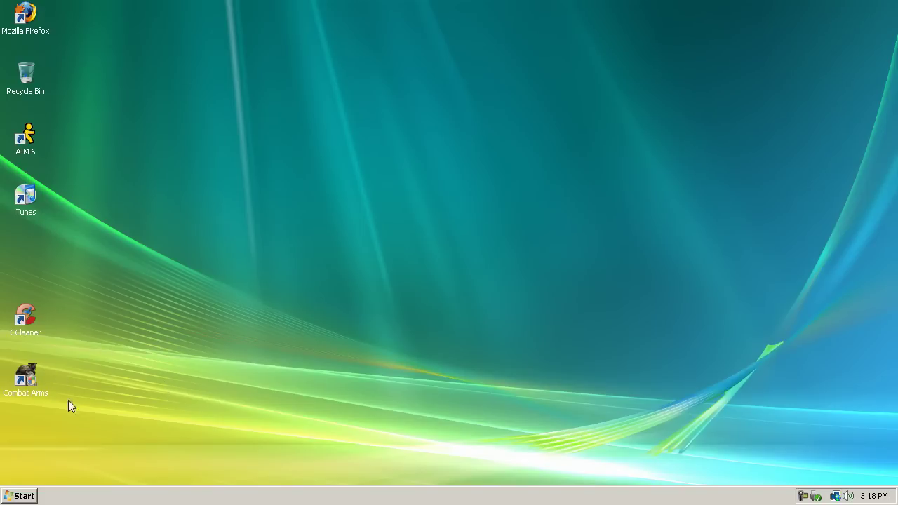
- Find the Run command from the Start menu search and launch the Registry Editor with regedit
click(466, 317)
click(20, 496)
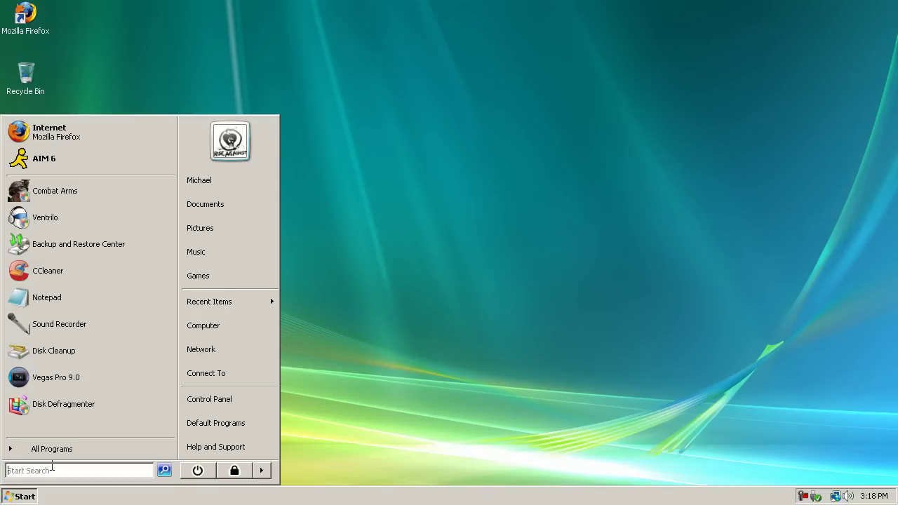
text(run)
click(76, 145)
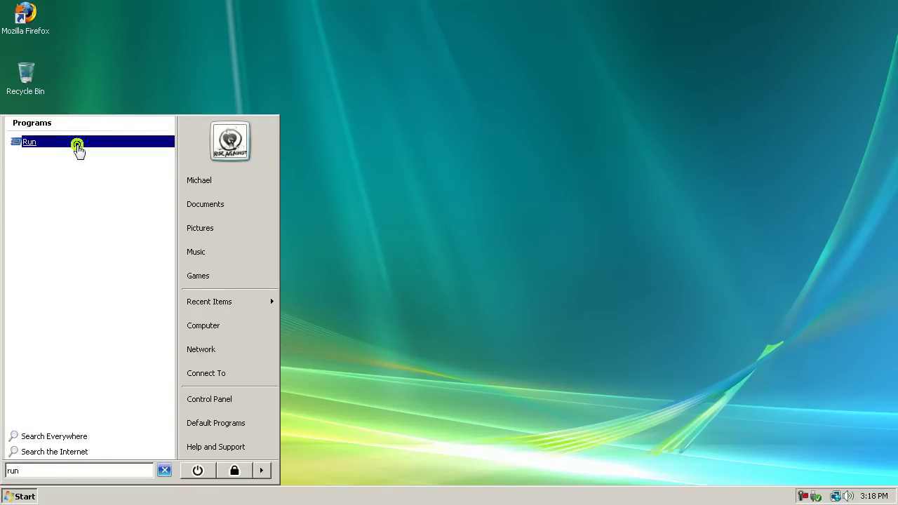
text(regedit)
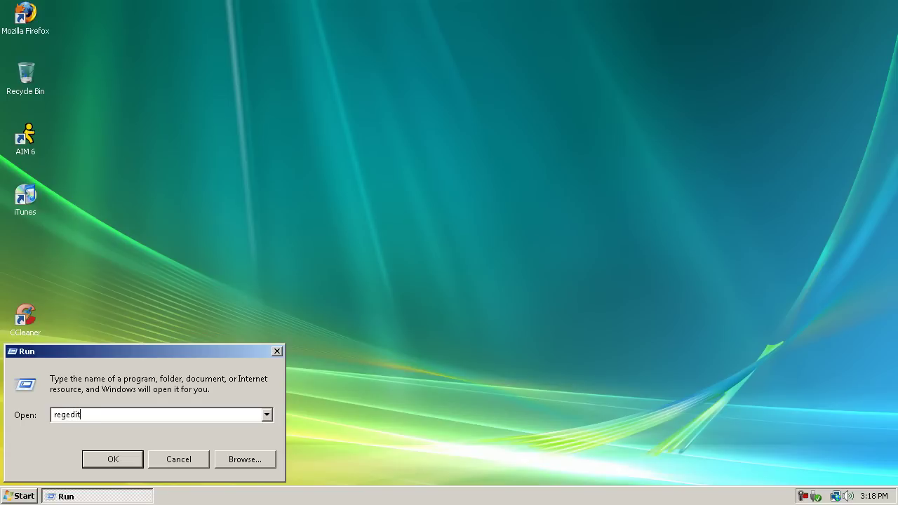
key(Return)
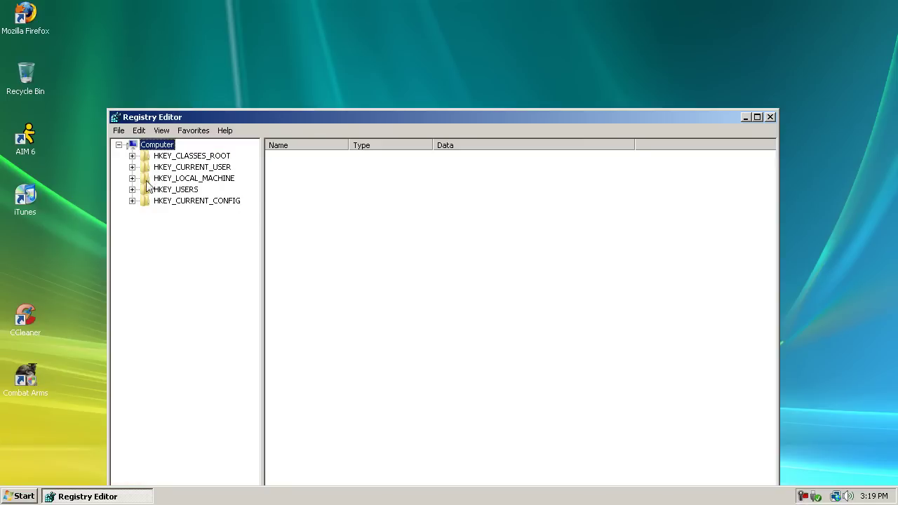
- Expand HKEY_LOCAL_MACHINE\SYSTEM\CurrentControlSet\Services and select the Tcpip key
click(132, 178)
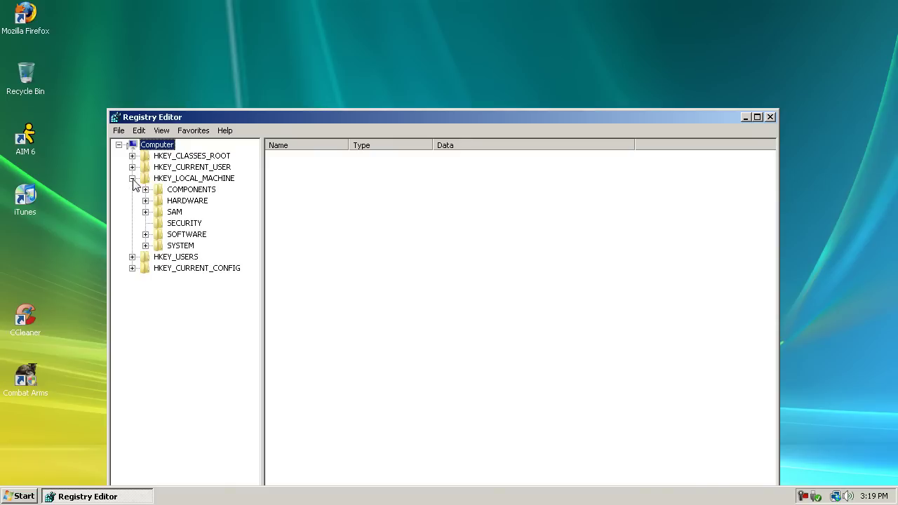
click(145, 246)
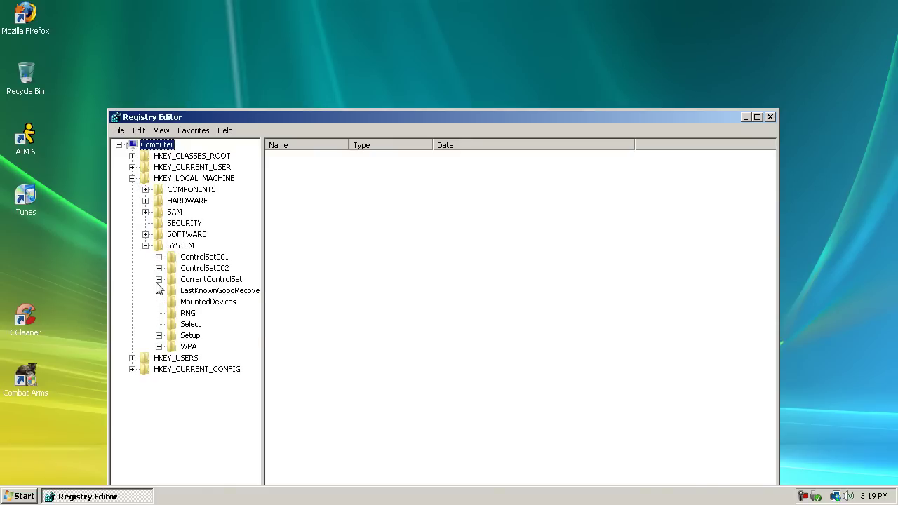
click(159, 279)
click(172, 324)
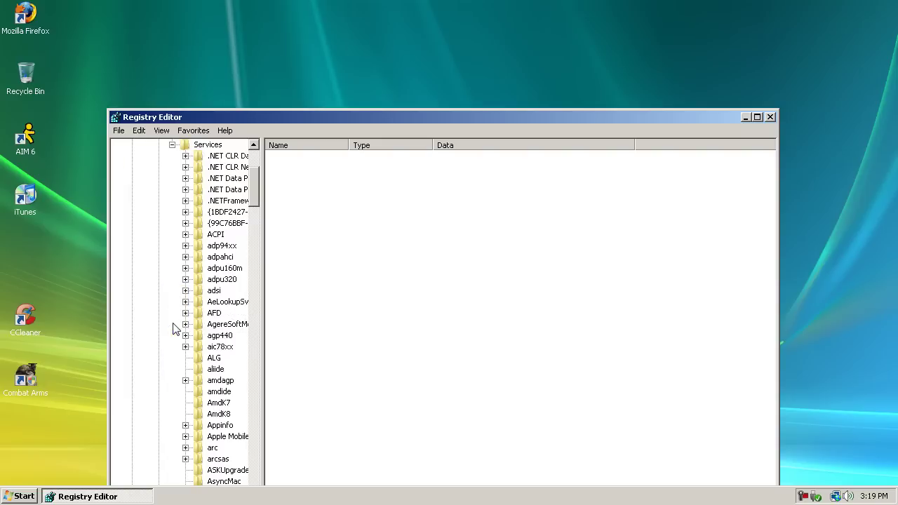
scroll(204, 215, down, 3)
text(tbs)
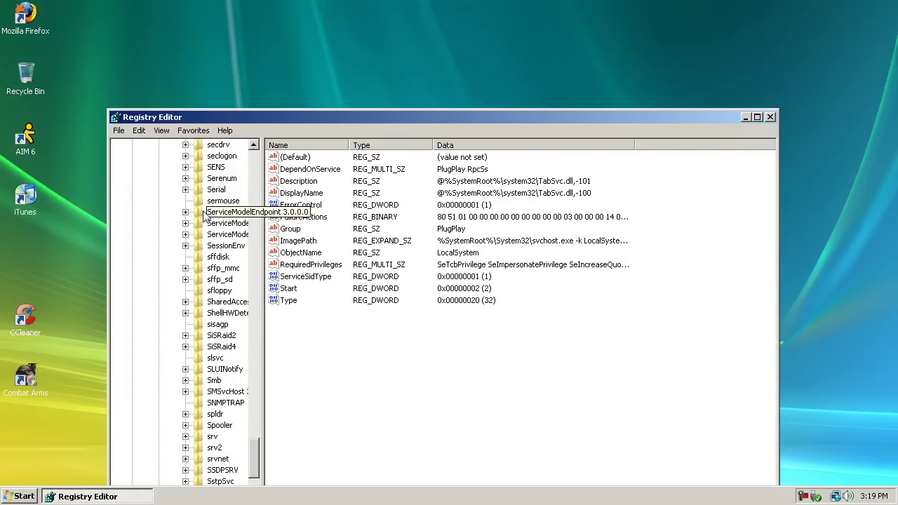
key(Down)
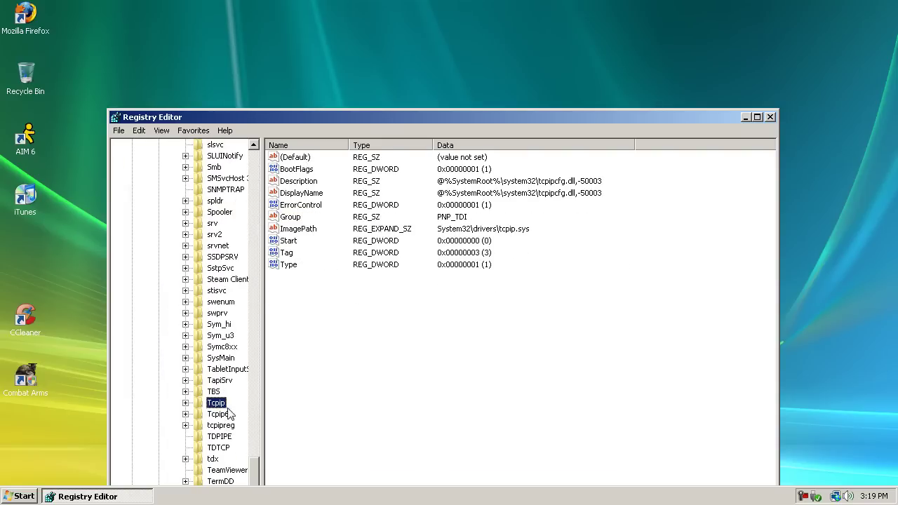
- Expand the Tcpip key down to Parameters\Interfaces and maximize the Registry Editor window
click(185, 403)
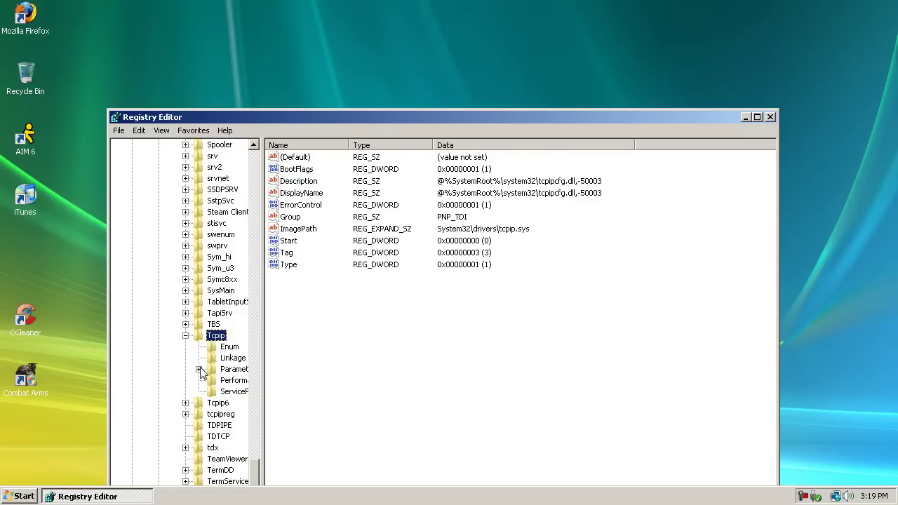
click(199, 369)
click(212, 403)
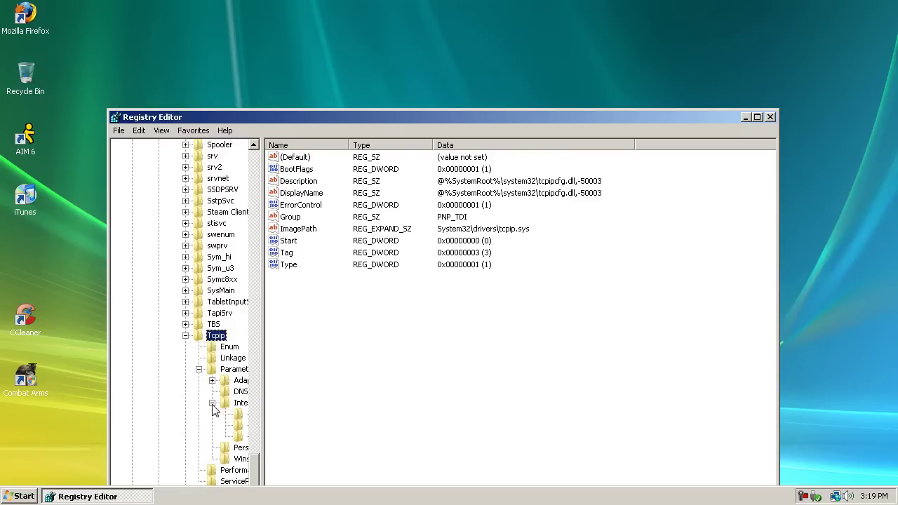
scroll(308, 319, down, 2)
drag(330, 117, 328, 32)
drag(678, 27, 724, 29)
double_click(729, 25)
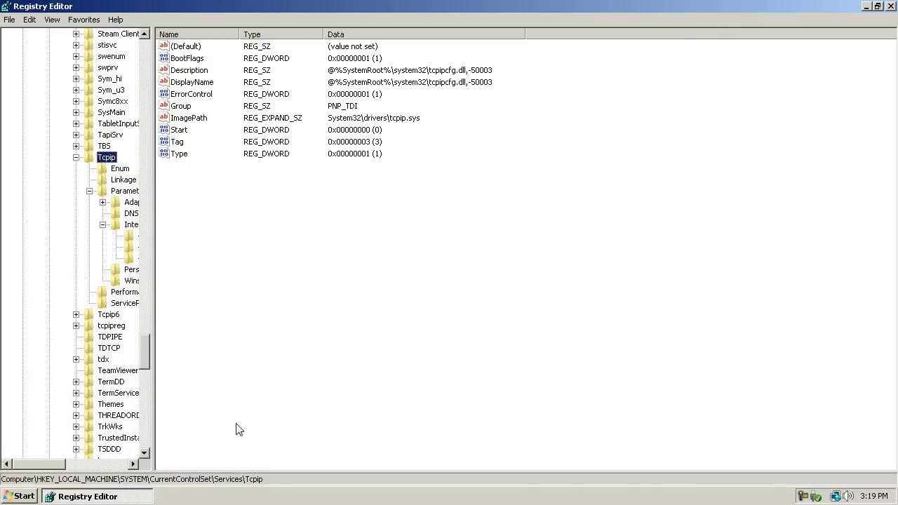
drag(35, 465, 84, 464)
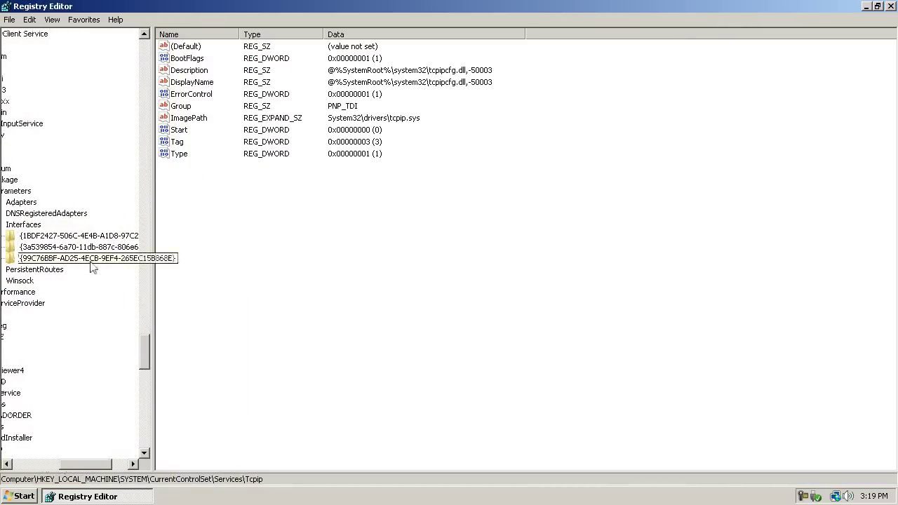
- Select the subkey {99C76BBF-AD25-4ECB-9EF4-265EC15B868E} under Interfaces
key(Down)
key(Down)
key(Down)
key(Down)
key(Down)
key(Down)
key(Down)
key(Down)
key(Down)
key(Up)
key(Up)
key(Down)
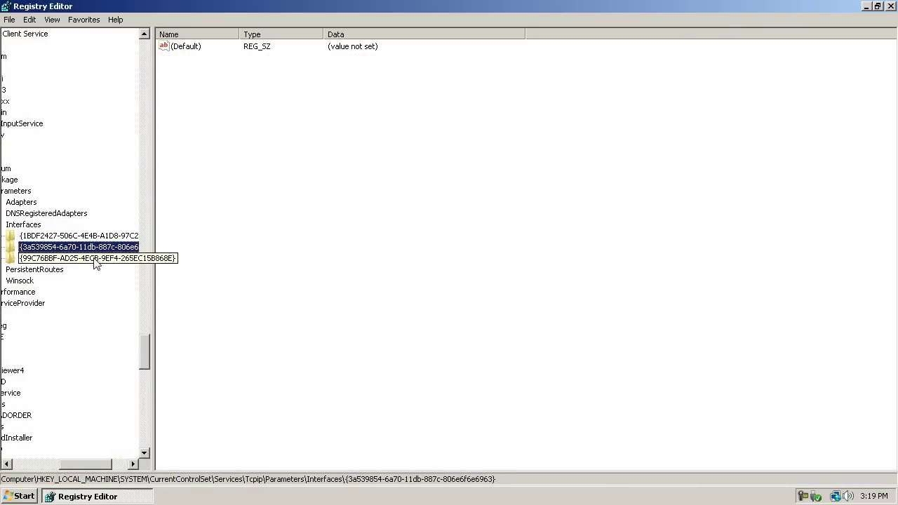
click(96, 260)
drag(92, 465, 84, 466)
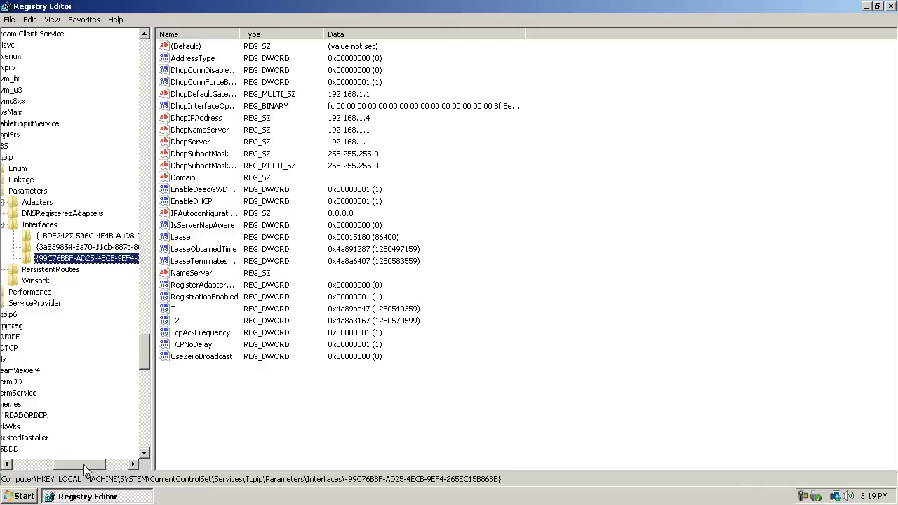
- Compare the three interface subkeys and locate the TcpAckFrequency and TCPNoDelay values in the last one
click(126, 236)
click(130, 247)
click(137, 258)
click(213, 343)
click(212, 334)
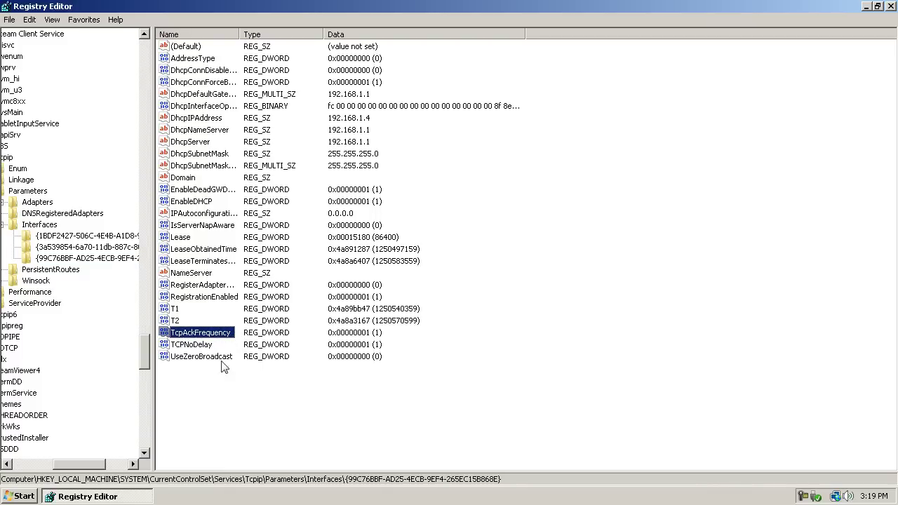
click(197, 343)
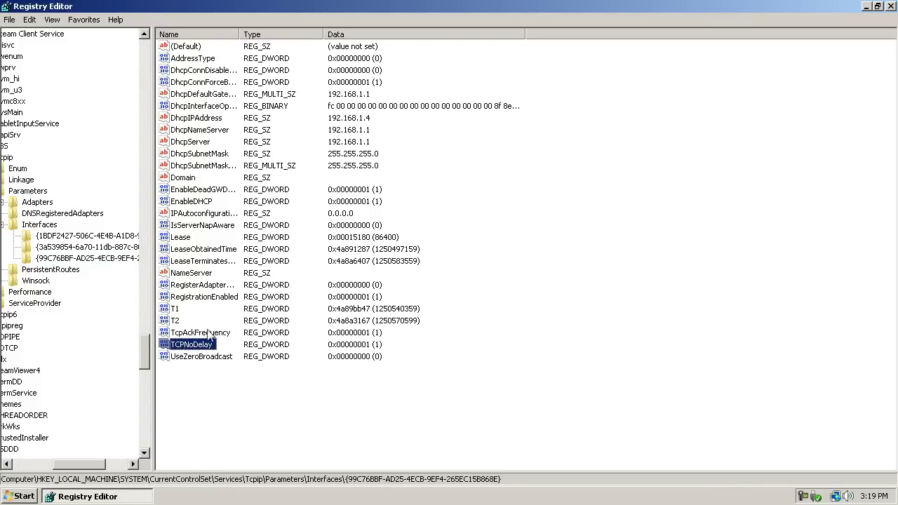
- Add a new DWORD (32-bit) value to the selected interface key and delete it again
right_click(231, 409)
click(225, 392)
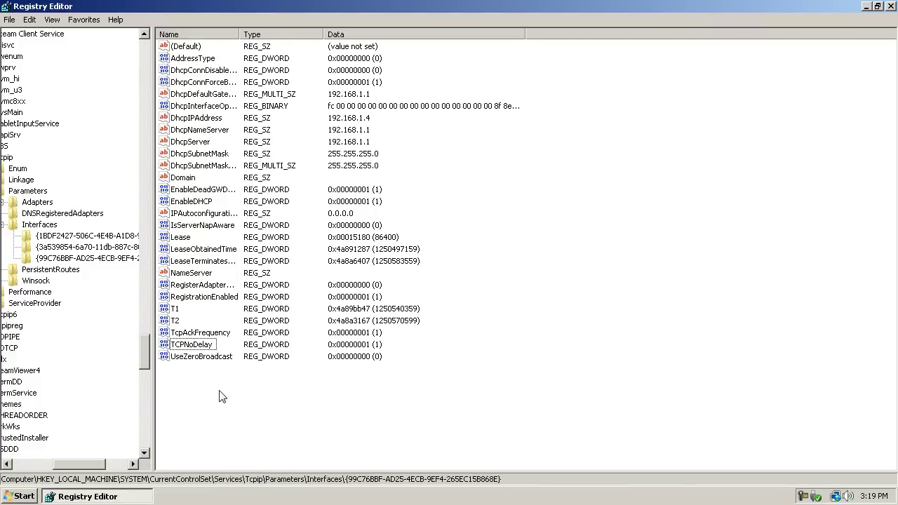
right_click(219, 391)
right_click(197, 387)
mouse_move(205, 394)
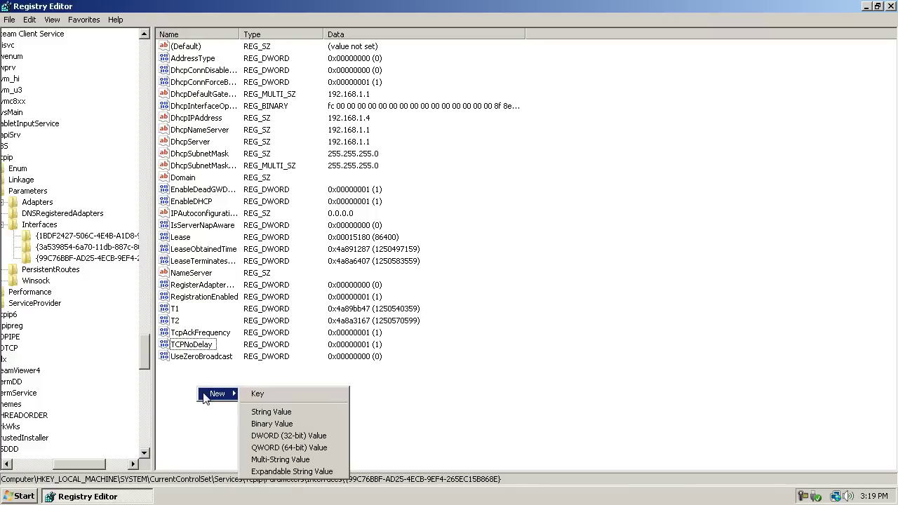
click(274, 435)
click(215, 369)
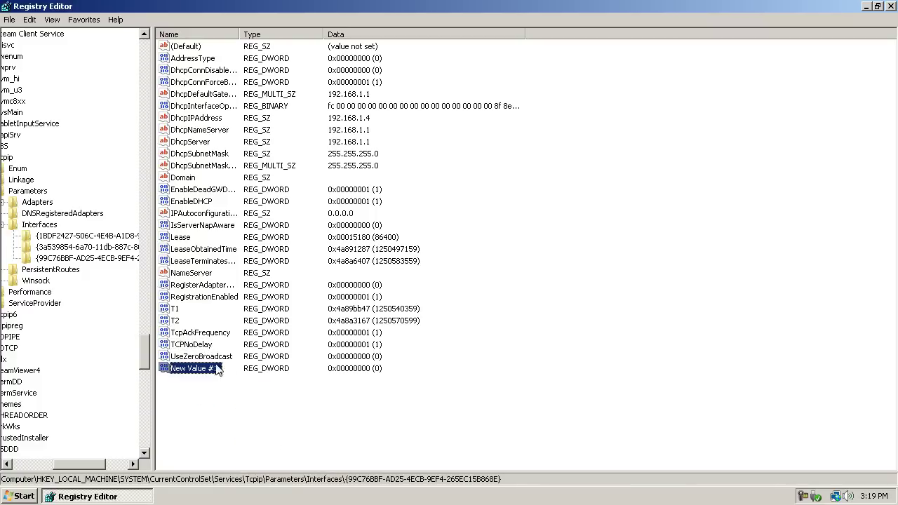
key(Delete)
click(561, 252)
- Set the TcpAckFrequency value data to 1 in hexadecimal
click(195, 334)
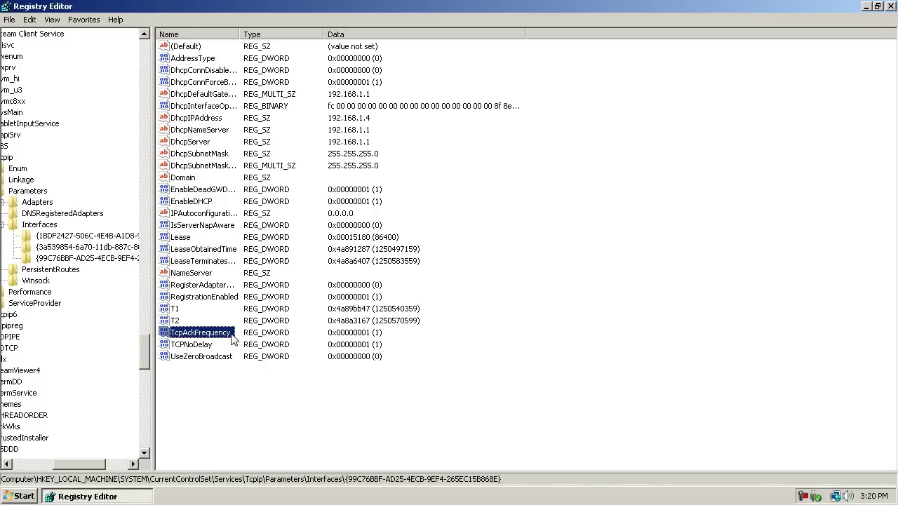
right_click(209, 337)
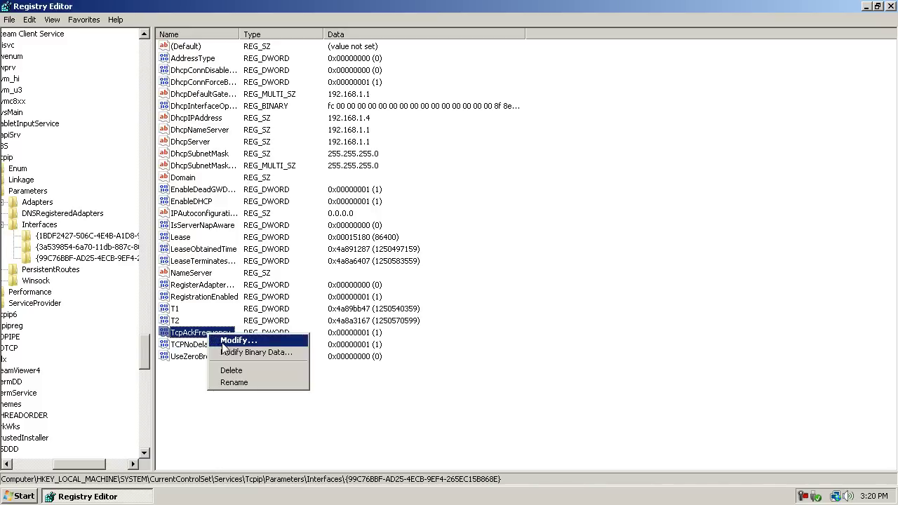
click(224, 341)
text(1)
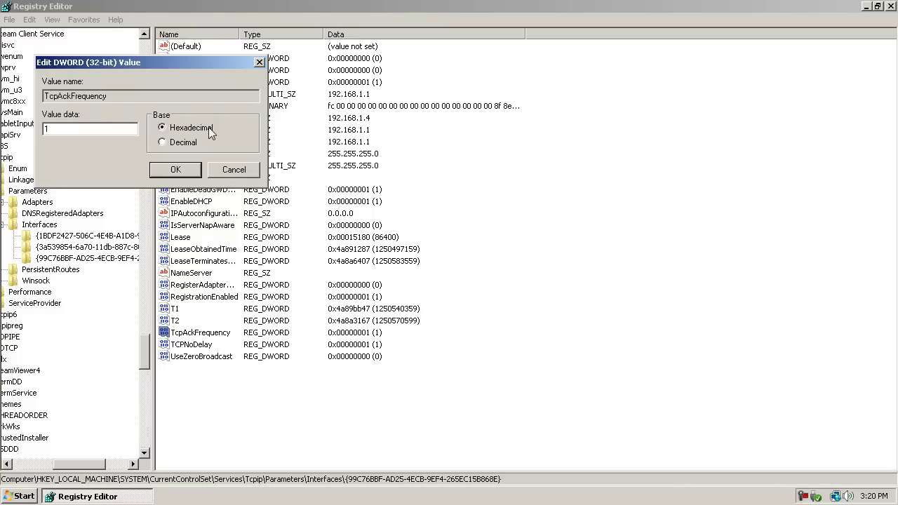
click(190, 174)
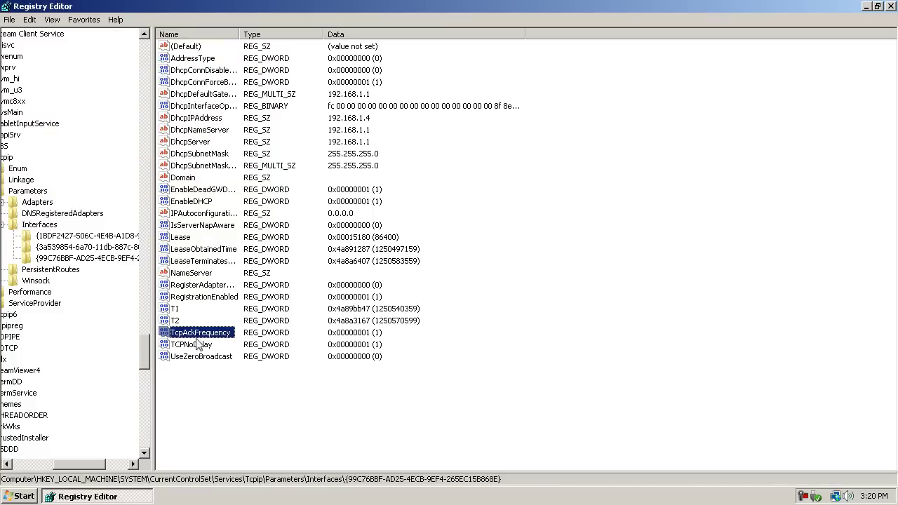
- Set the TCPNoDelay value data to 1 in hexadecimal and close the Registry Editor
right_click(197, 344)
click(224, 352)
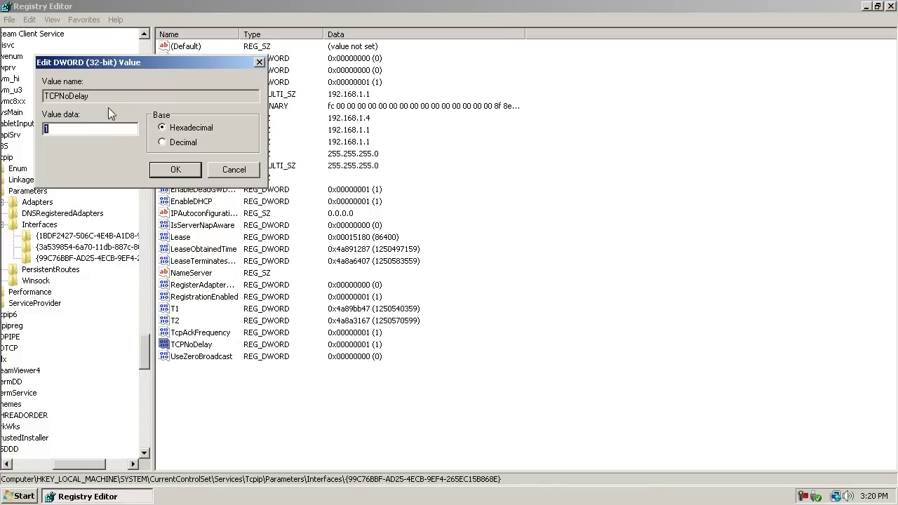
click(175, 169)
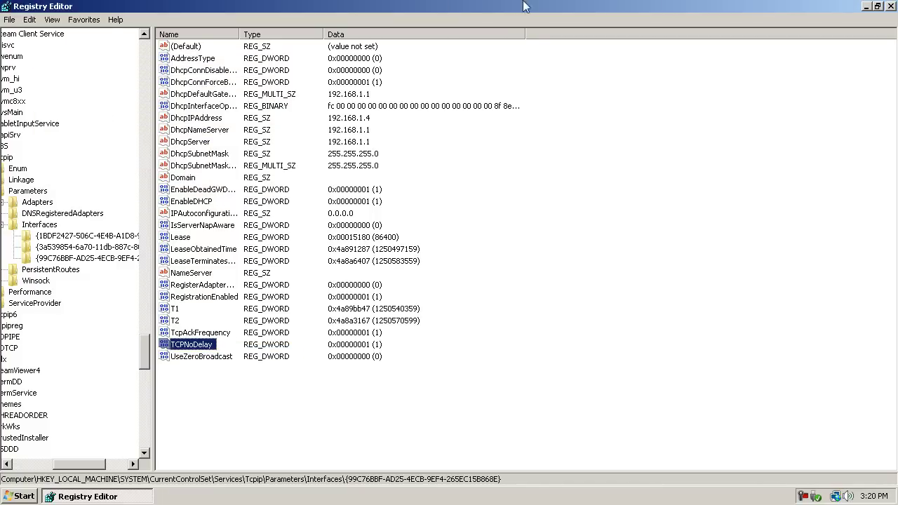
click(891, 6)
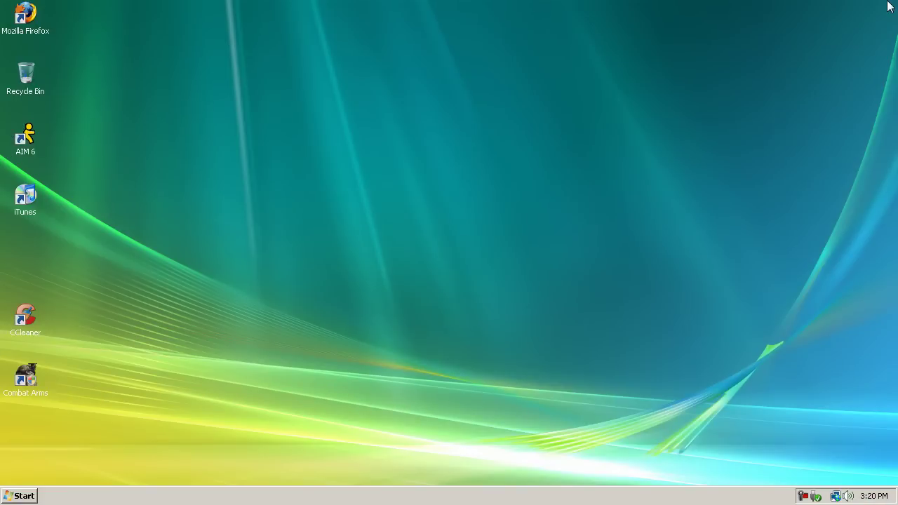